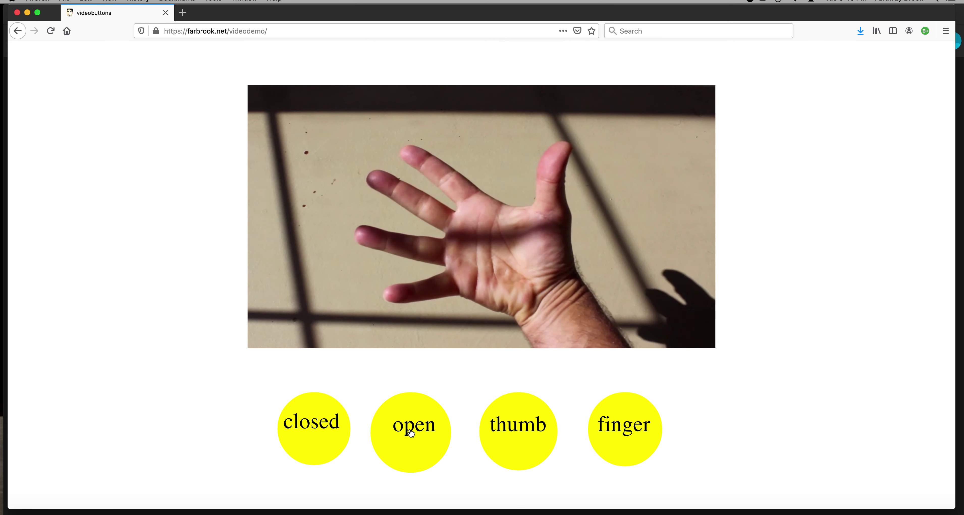
- Try out the demo page's thumb, finger, open and closed buttons to see how each one switches the hand video
click(520, 431)
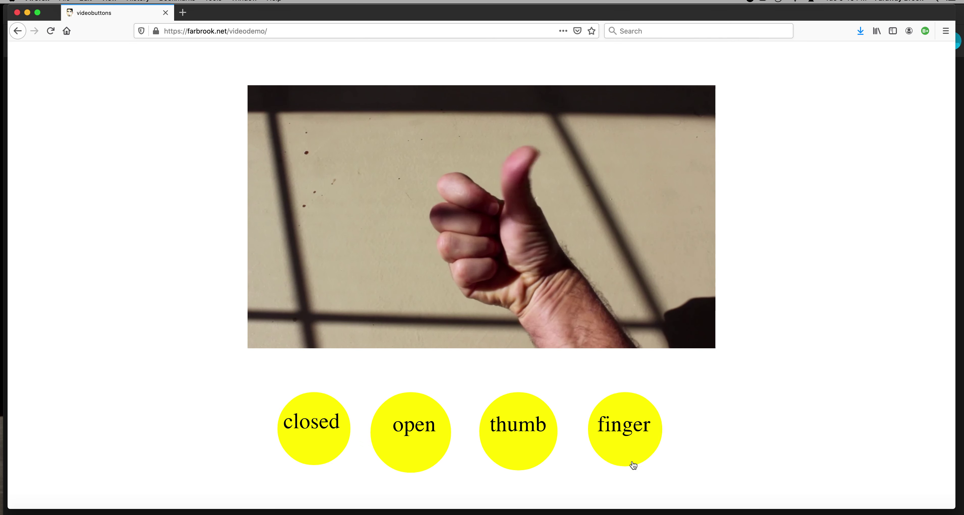
click(621, 430)
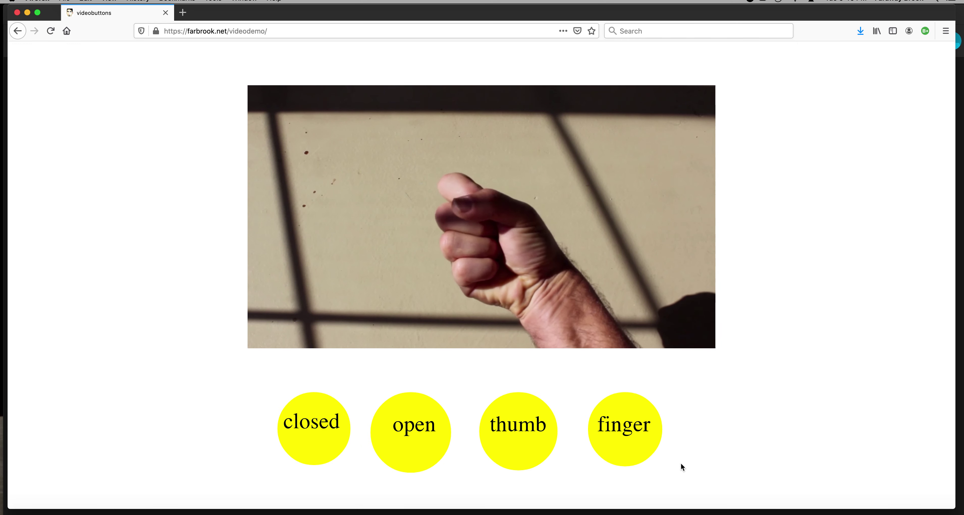
click(411, 428)
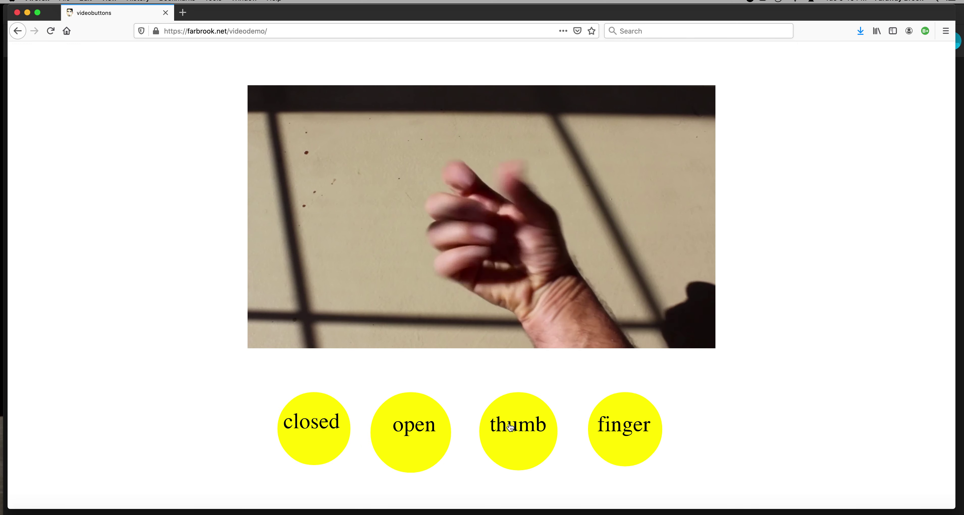
click(511, 428)
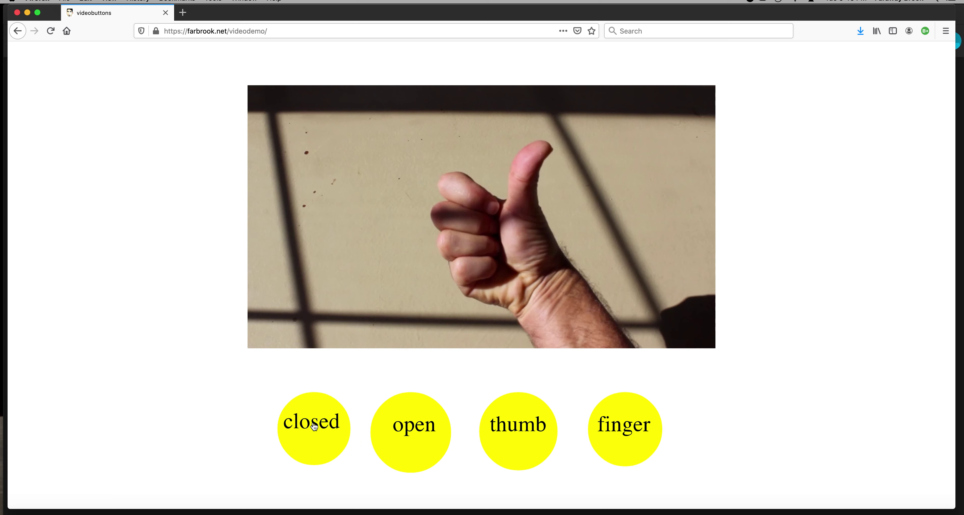
click(314, 425)
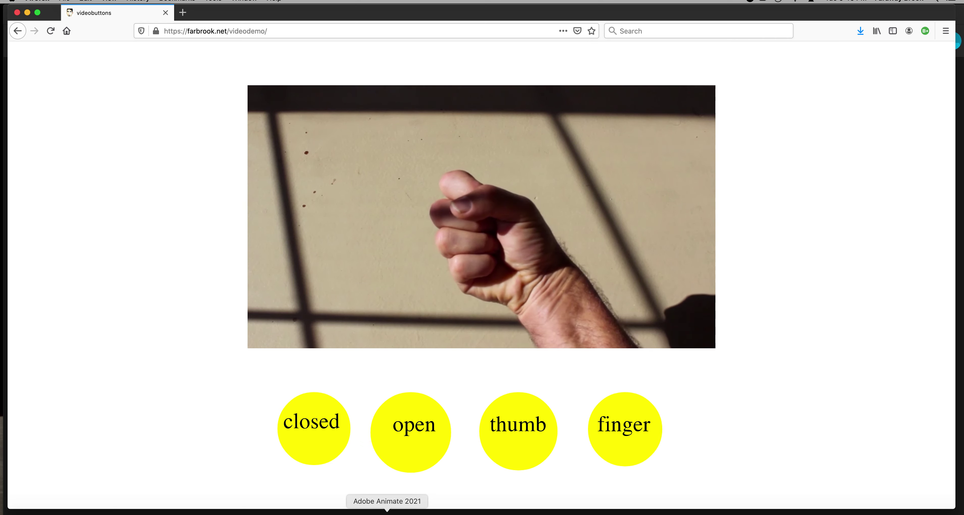
- Switch to Adobe Animate and create a new Canvas document from the quick-start presets
click(387, 513)
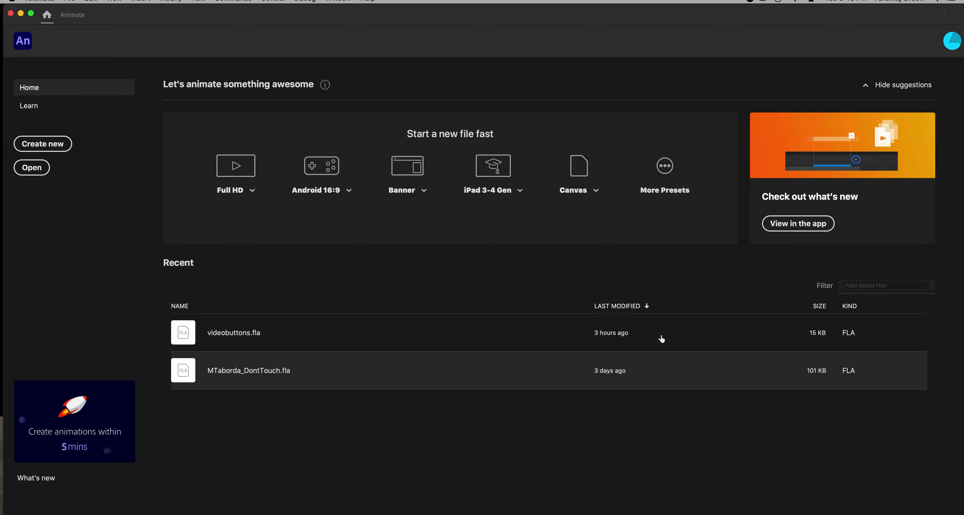
click(579, 175)
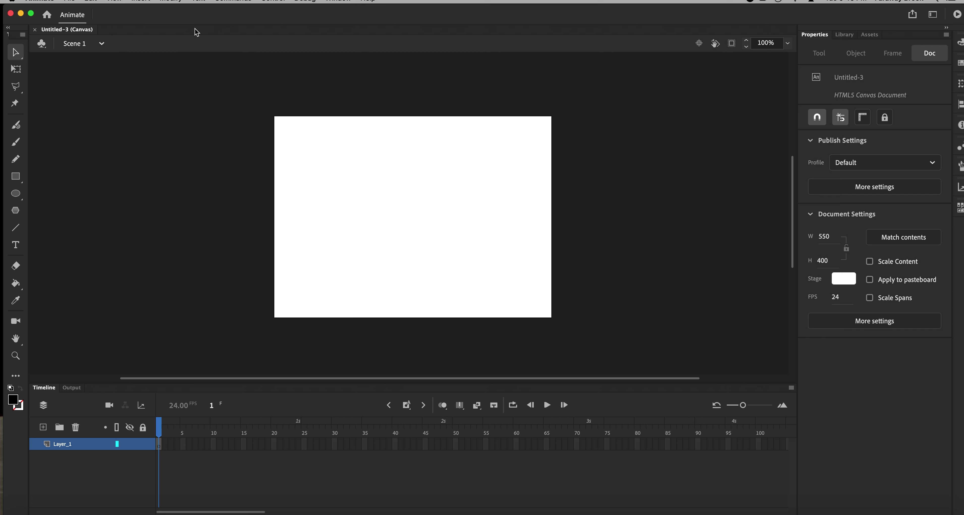
- Show the available components and place a Video component on the stage at about X 66, Y 0
click(75, 1)
mouse_move(91, 133)
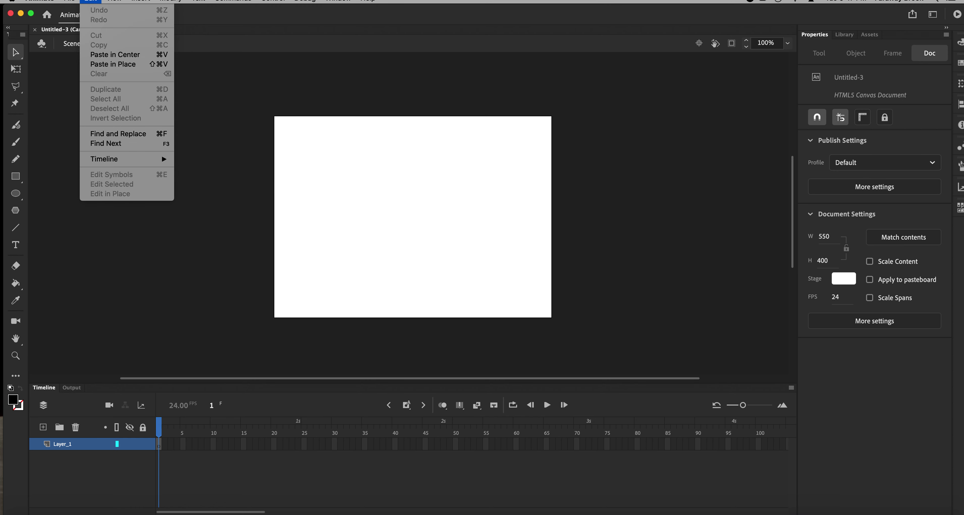
mouse_move(346, 2)
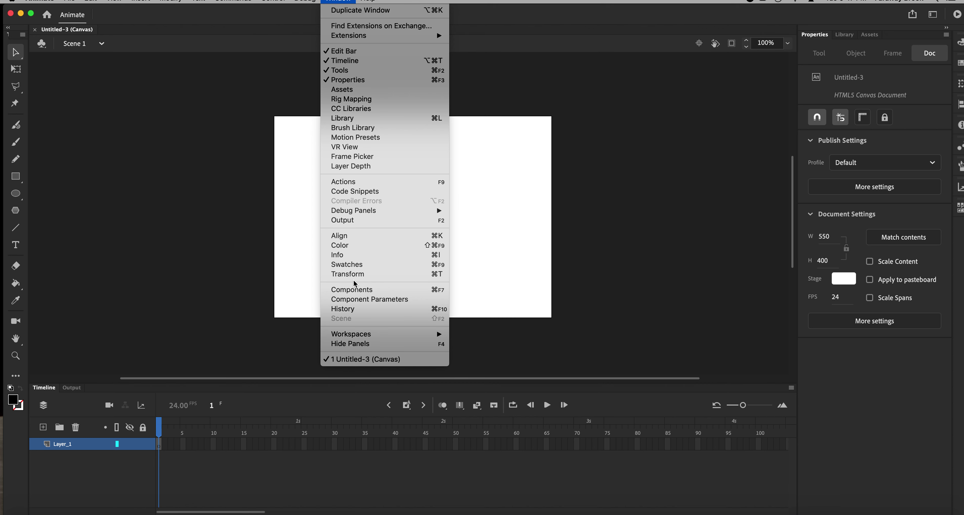
click(360, 294)
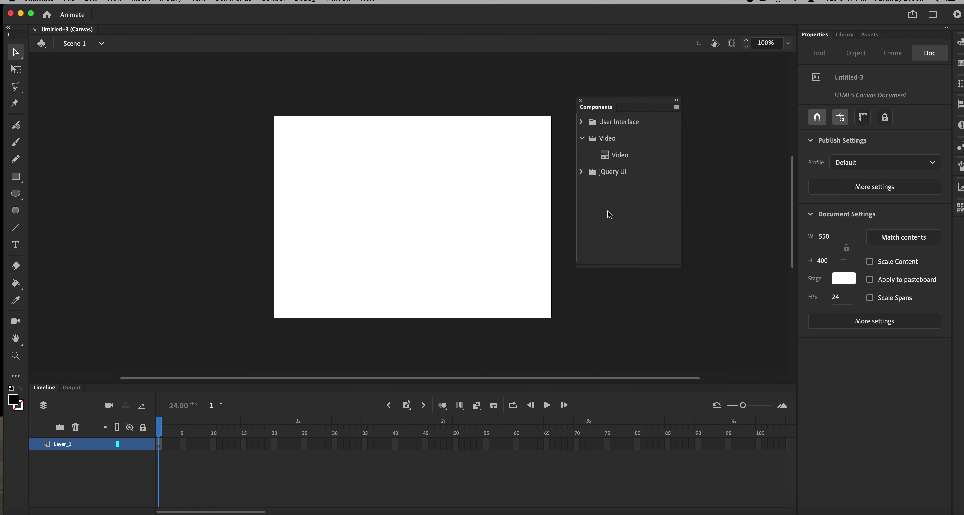
click(583, 139)
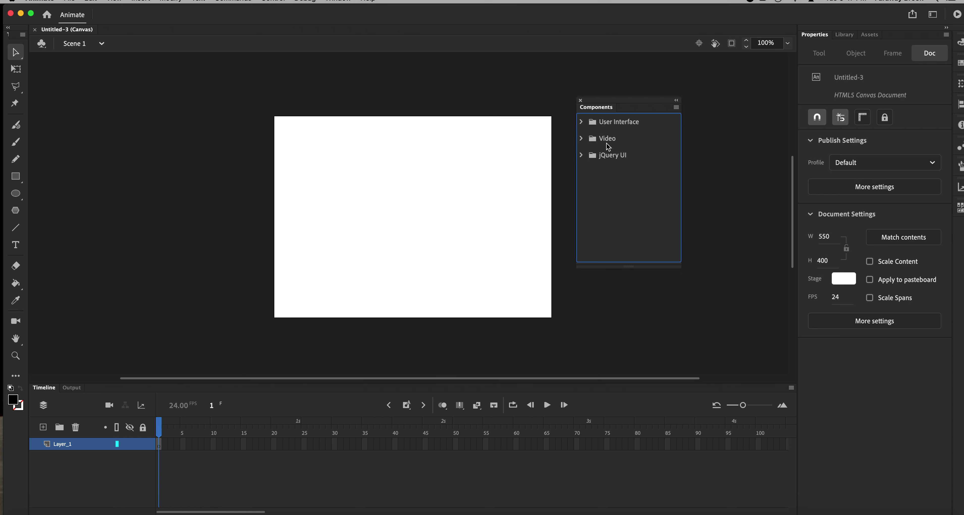
click(582, 139)
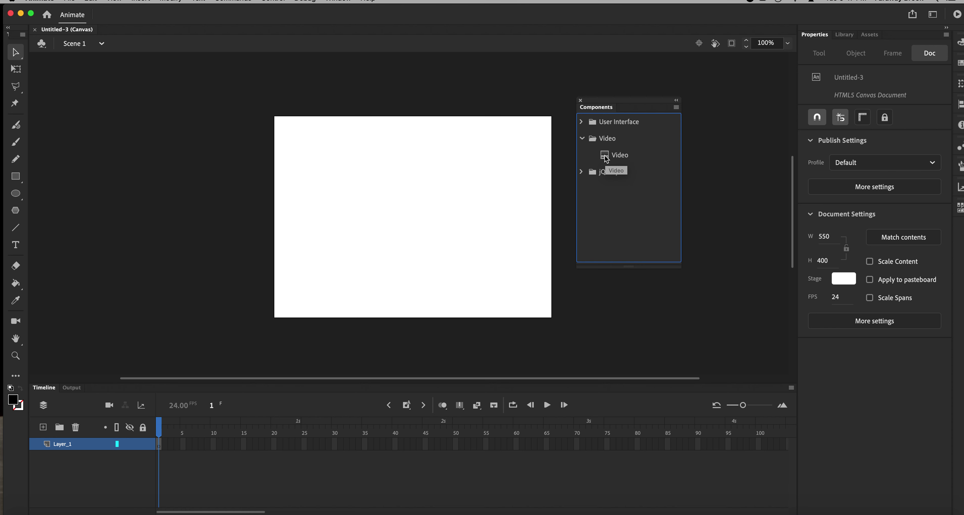
drag(605, 157, 530, 159)
mouse_move(437, 170)
mouse_down()
mouse_move(418, 178)
mouse_move(431, 192)
mouse_move(437, 183)
mouse_up()
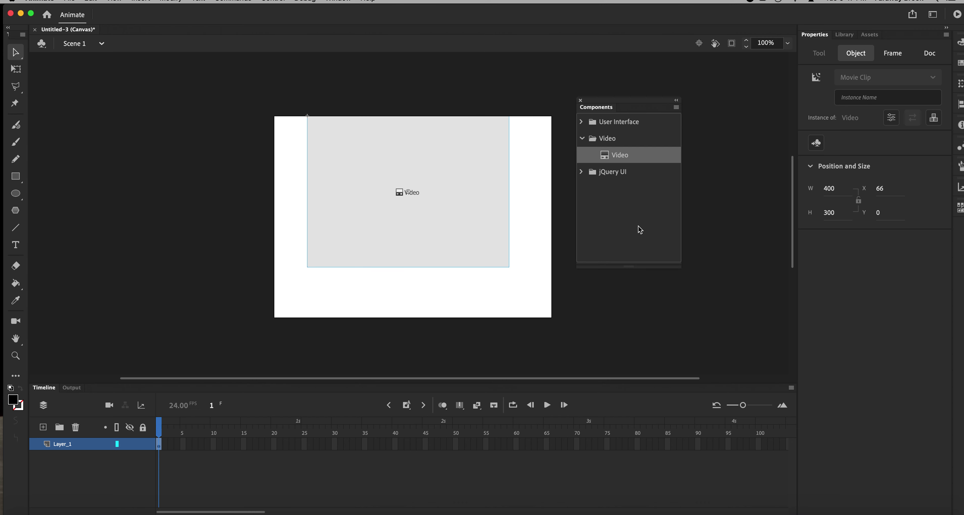
- Show the Video component's parameters and set its source to closed.mp4 from the untitled folder
click(338, 1)
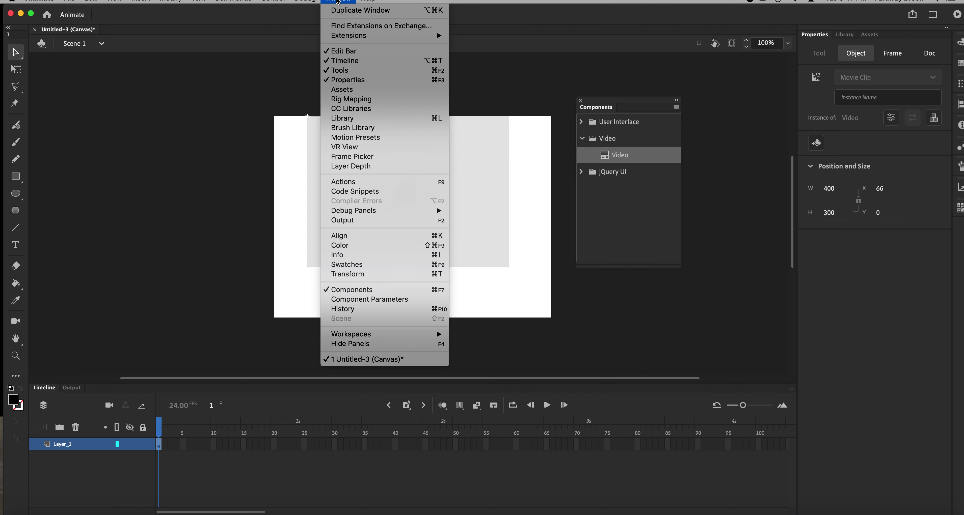
click(351, 299)
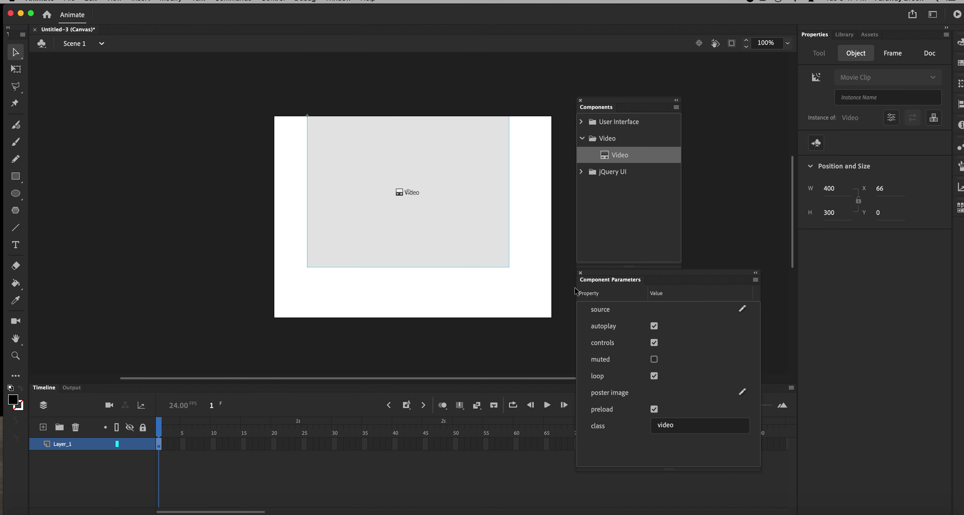
click(743, 310)
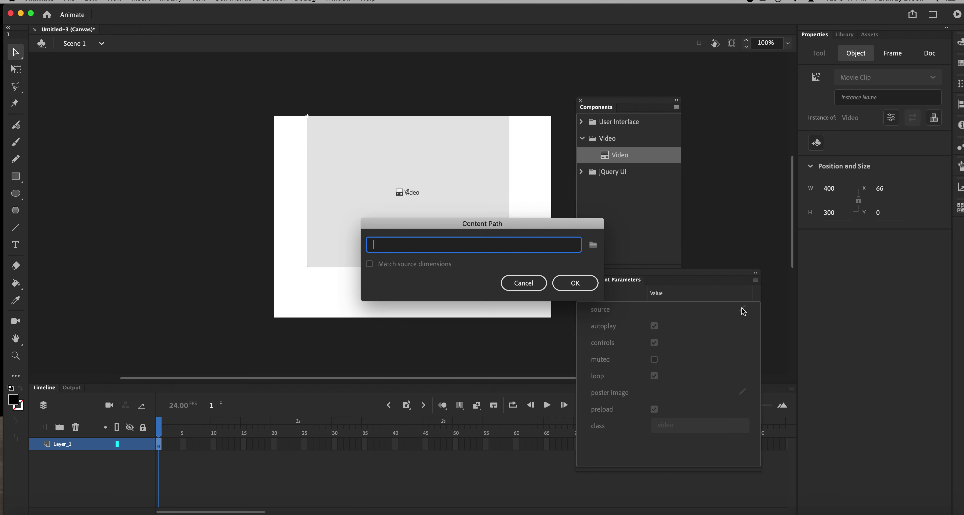
click(593, 246)
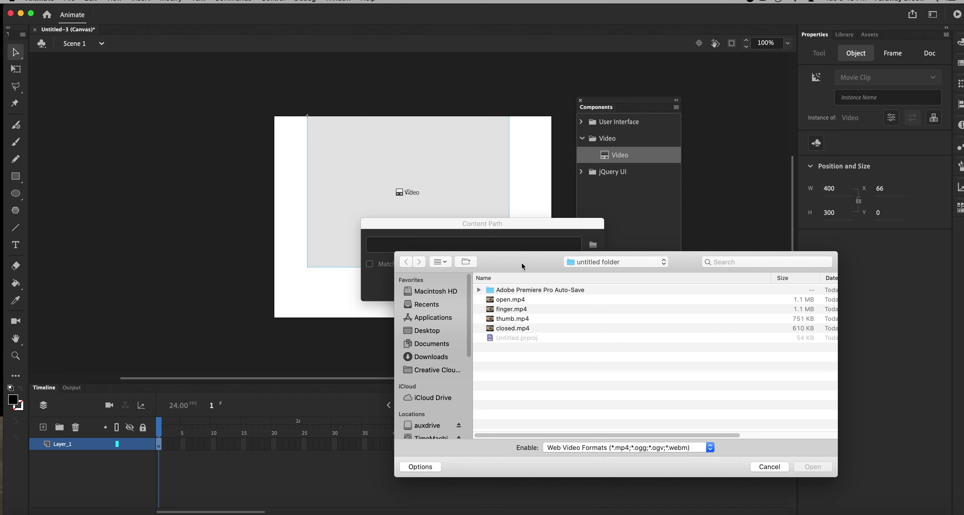
double_click(512, 329)
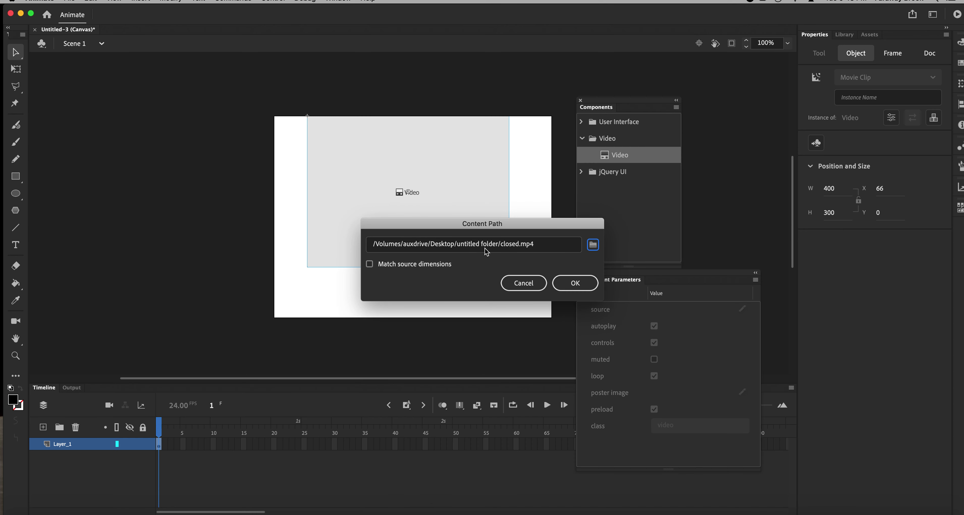
click(575, 284)
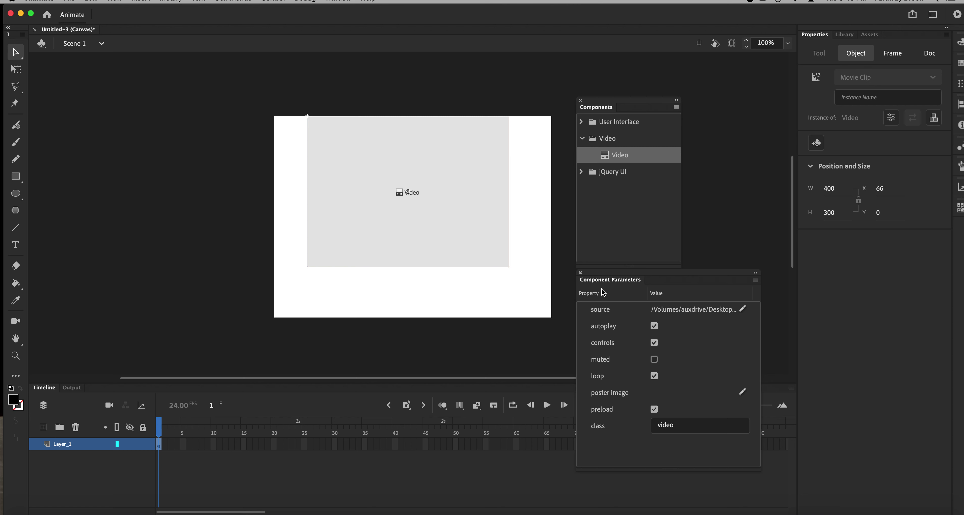
- Disable controls and enable muted for the frame 1 video, and give it the instance name "closed"
click(655, 342)
click(655, 360)
click(851, 98)
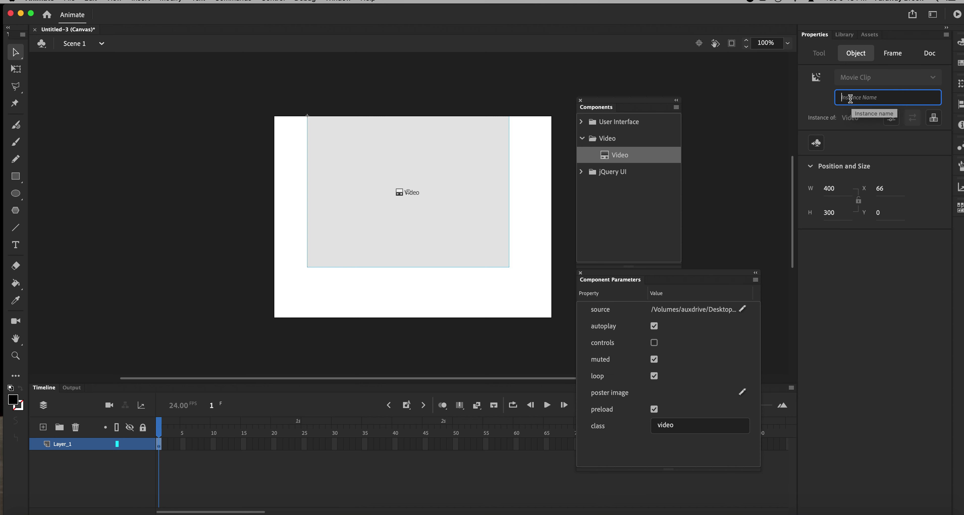
text(closed)
key(Return)
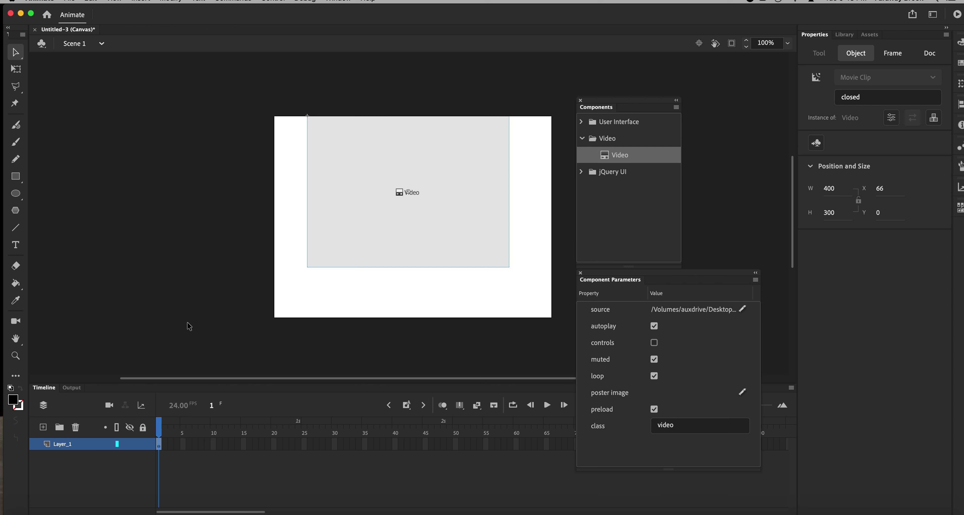
- Test the movie in the browser, and return to the document's timeline in Adobe Animate
key(super+Return)
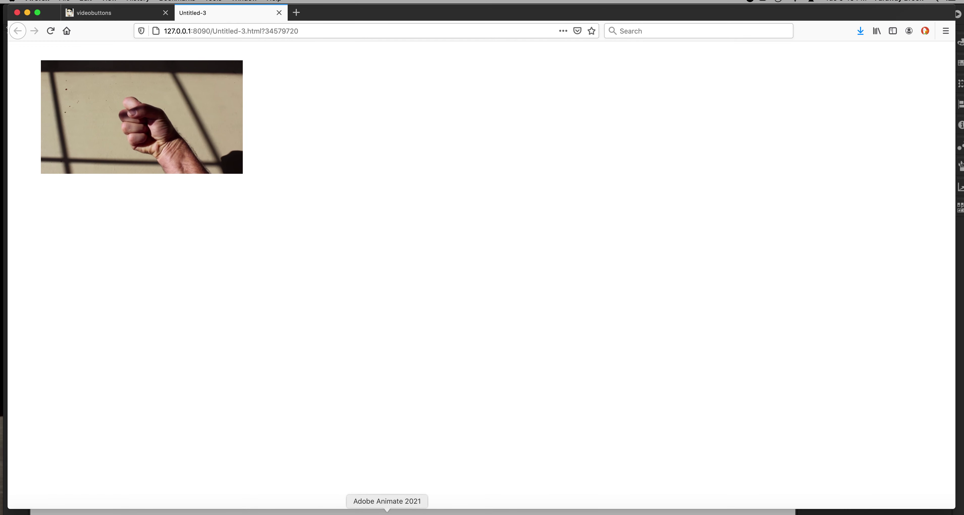
click(388, 512)
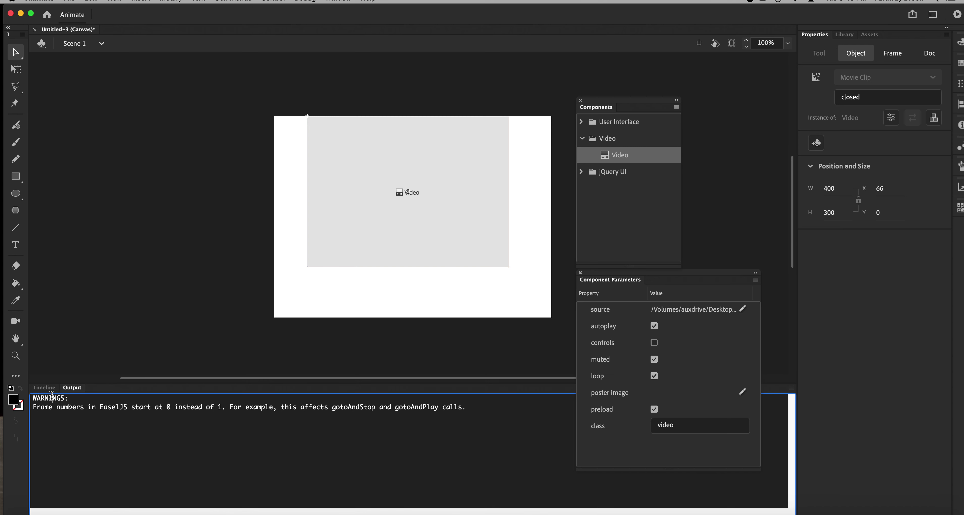
click(45, 388)
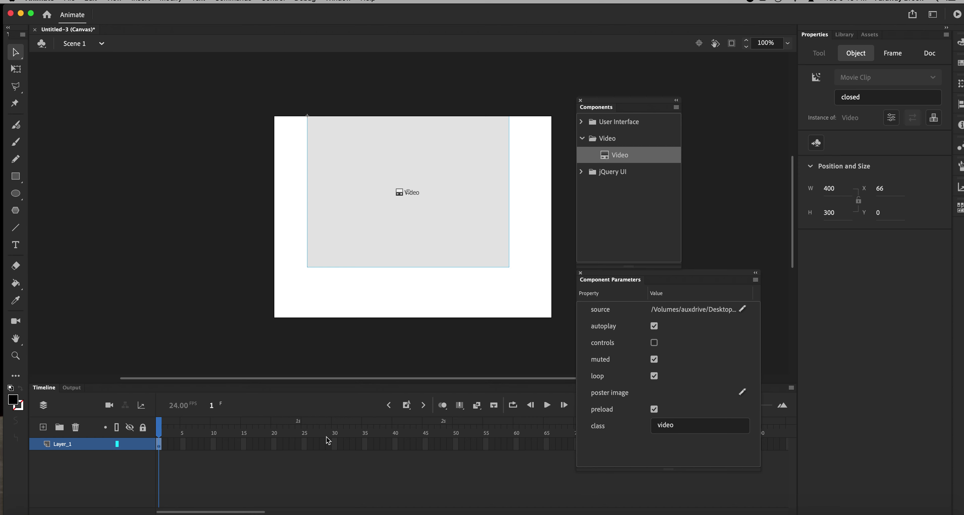
- Insert a blank keyframe at frame 2 of Layer_1 and place a Video component at about X 81, Y 0
click(166, 445)
right_click(166, 445)
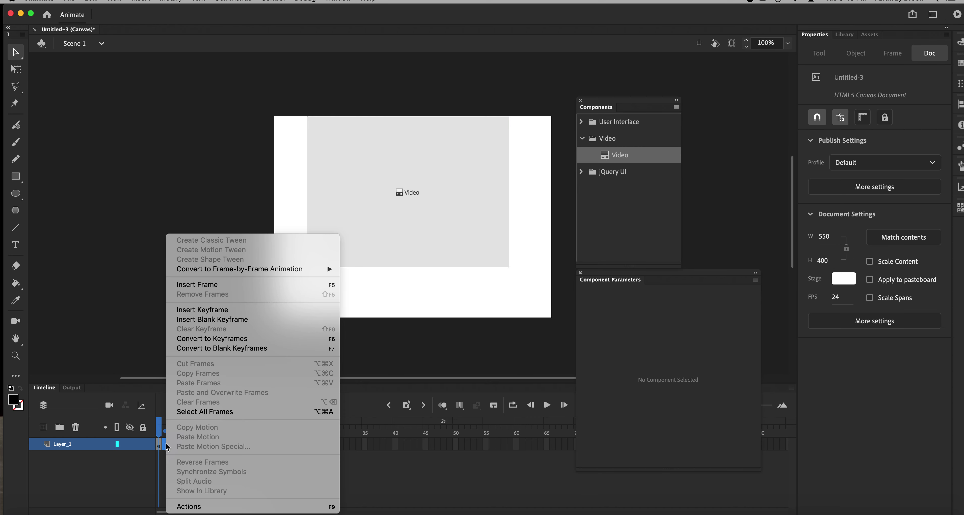
click(204, 320)
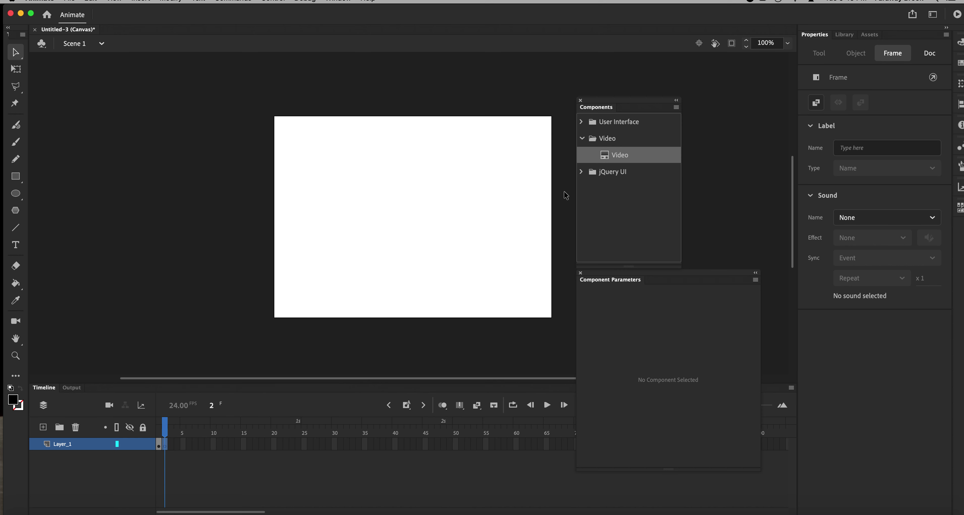
drag(604, 157, 414, 197)
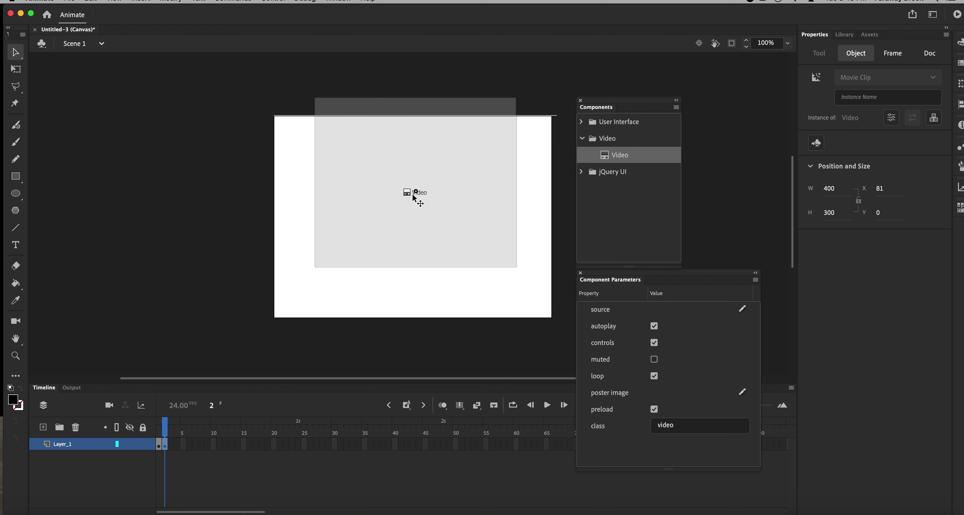
- Set the source of the frame 2 Video component to open.mp4
click(743, 311)
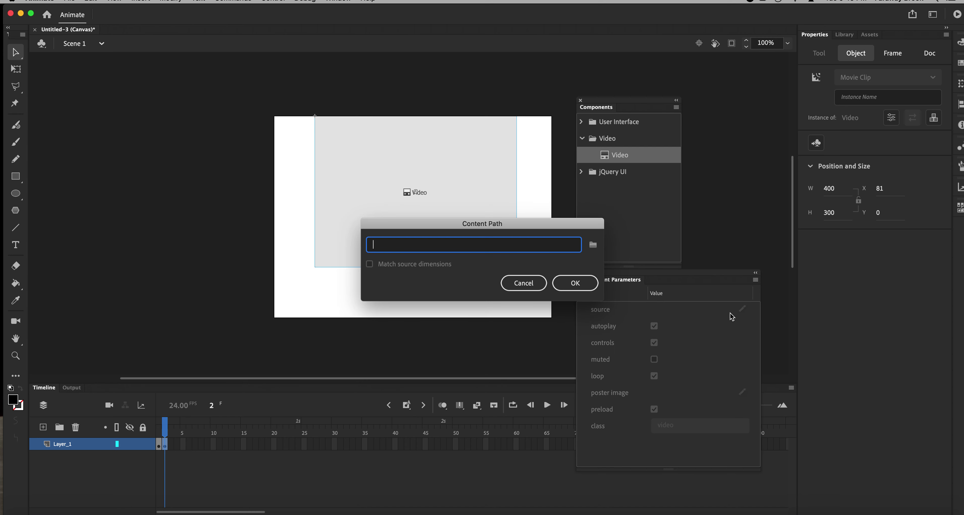
click(593, 246)
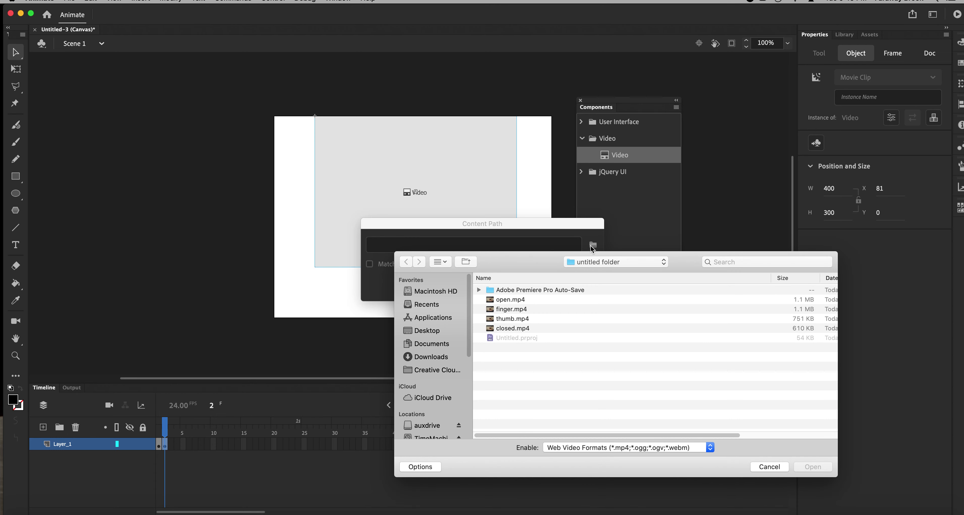
double_click(504, 299)
click(569, 284)
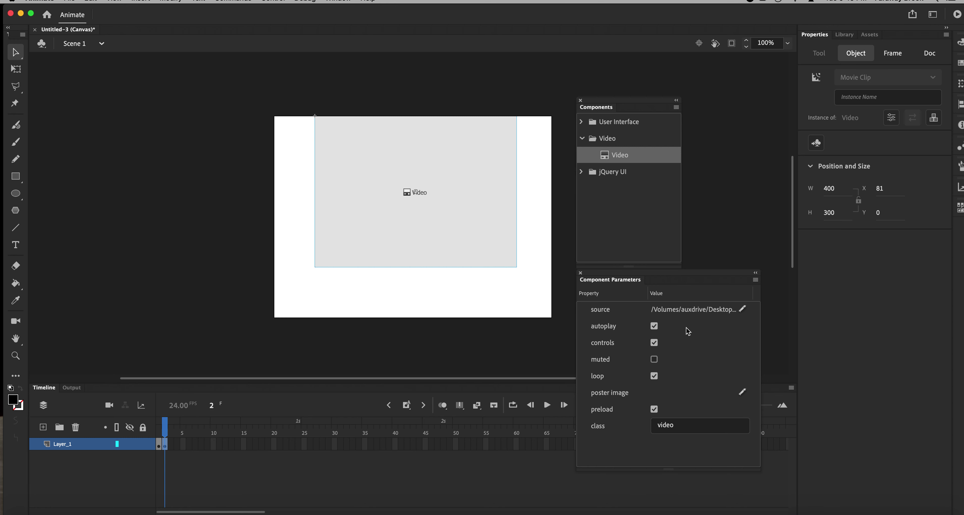
- Disable controls and enable muted for the frame 2 video, and give it the instance name "open"
click(654, 343)
click(878, 97)
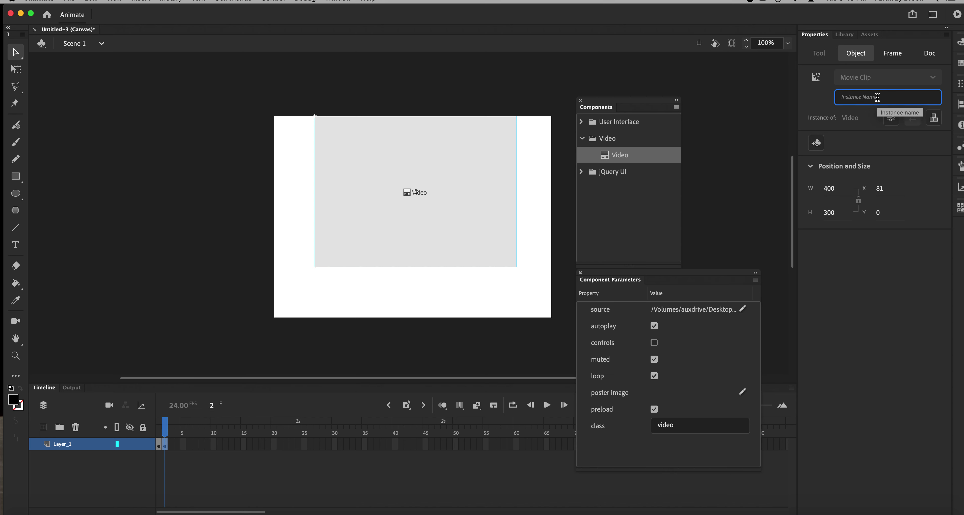
text(open)
key(Return)
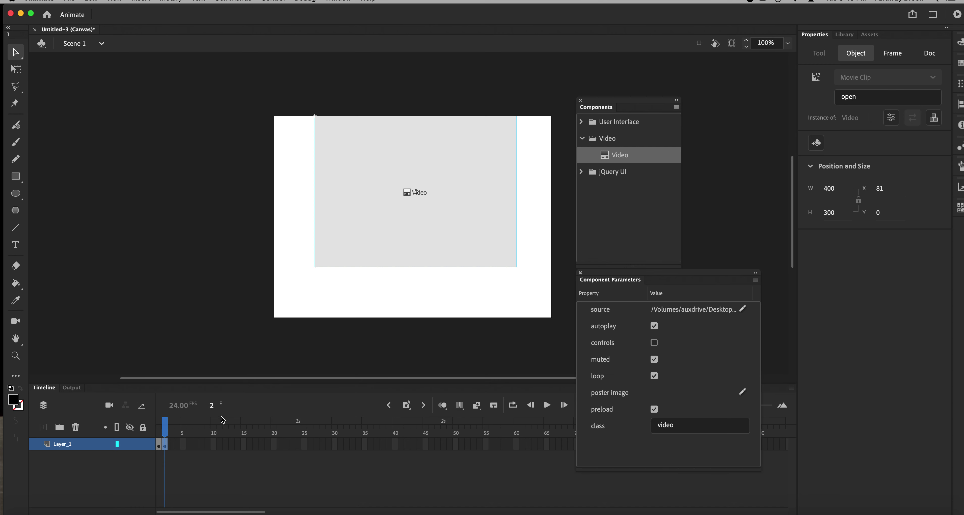
- Insert a blank keyframe at frame 3 of Layer_1 and place a Video component at about X 74, Y 0
right_click(170, 448)
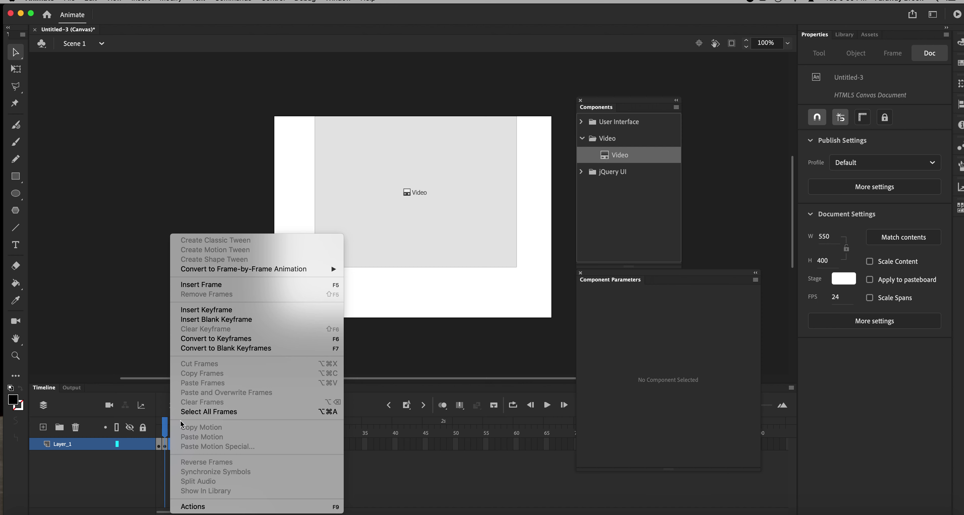
click(224, 319)
mouse_move(610, 156)
mouse_down()
mouse_move(437, 181)
mouse_move(414, 199)
mouse_move(405, 191)
mouse_move(413, 194)
mouse_up()
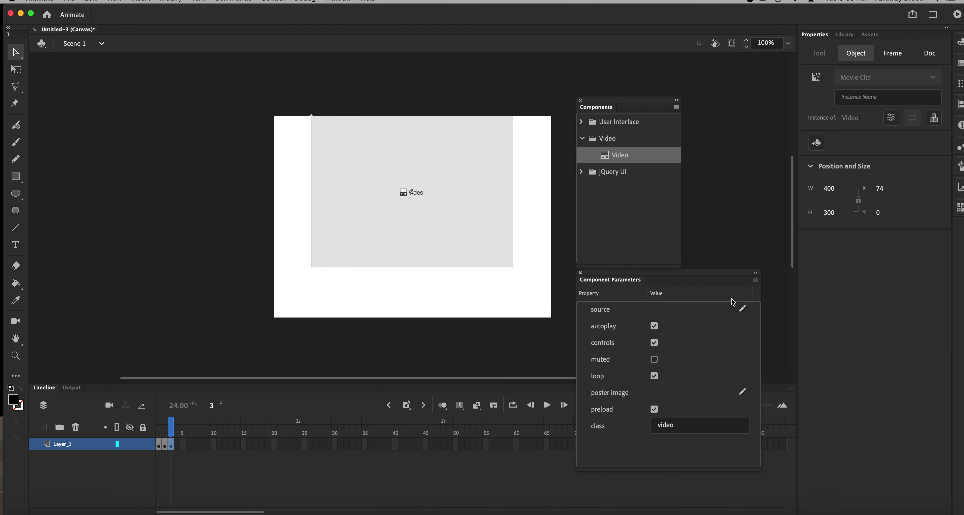
- Set the source of the frame 3 Video component to finger.mp4
click(743, 309)
click(593, 245)
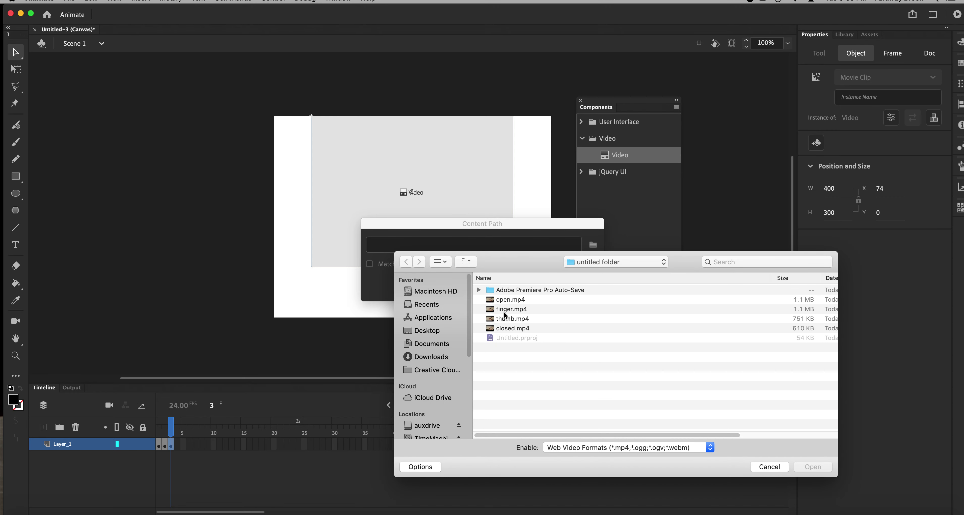
click(507, 313)
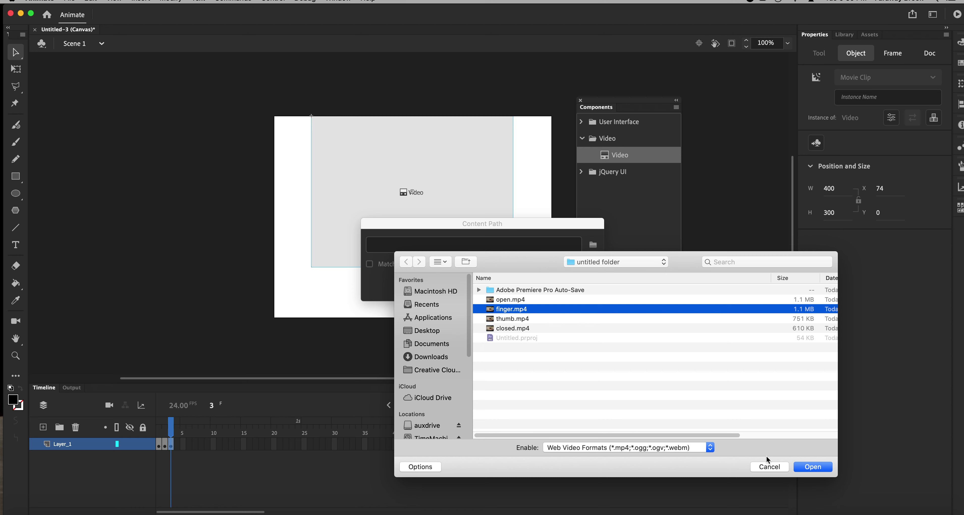
click(808, 467)
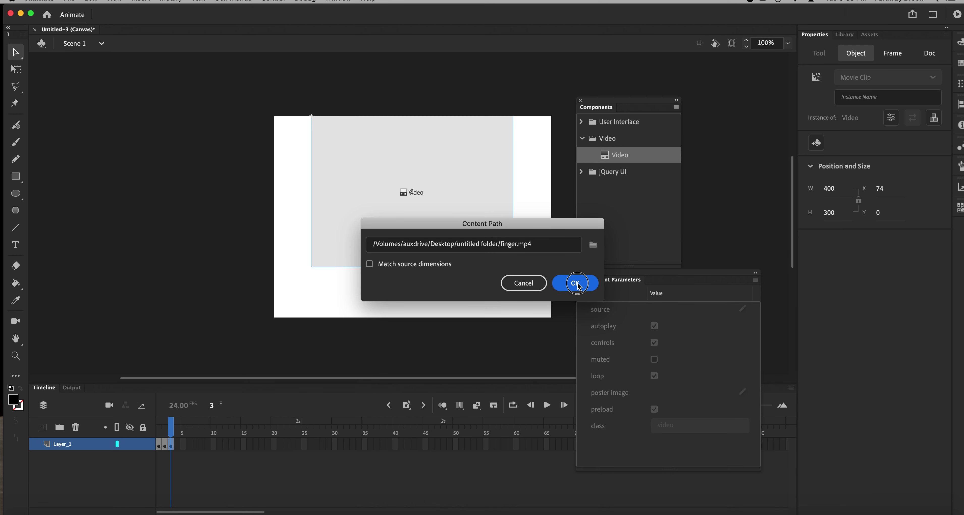
click(584, 288)
- Disable controls and enable muted for the frame 3 video, and give it the instance name "finger"
click(655, 344)
click(654, 359)
click(880, 99)
text(fi)
key(Return)
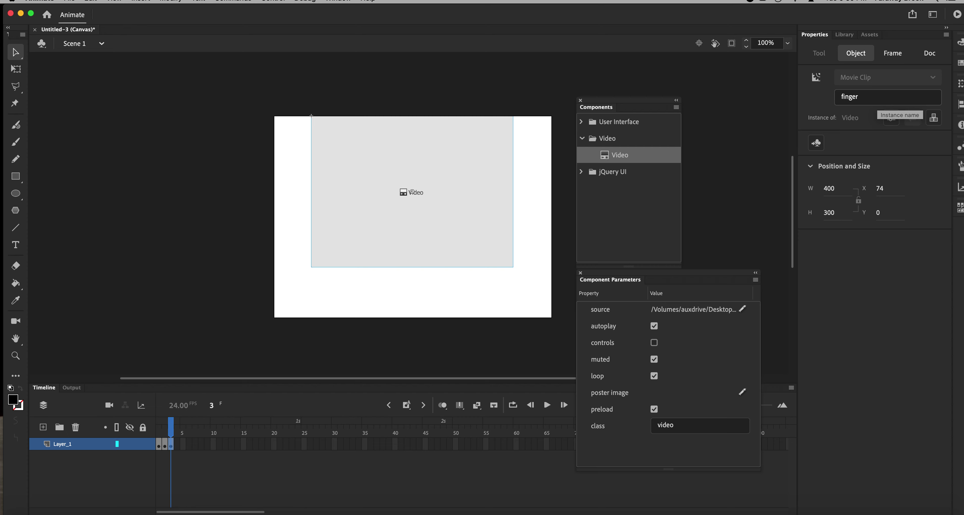
- Insert a blank keyframe at frame 4 of Layer_1 and place a Video component at about X 77, Y 0
right_click(178, 447)
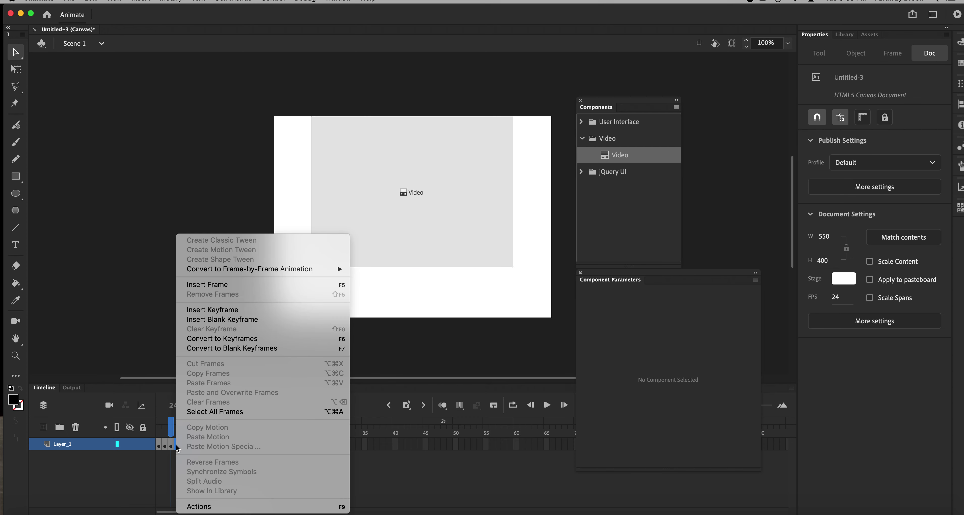
click(216, 321)
drag(607, 159, 416, 192)
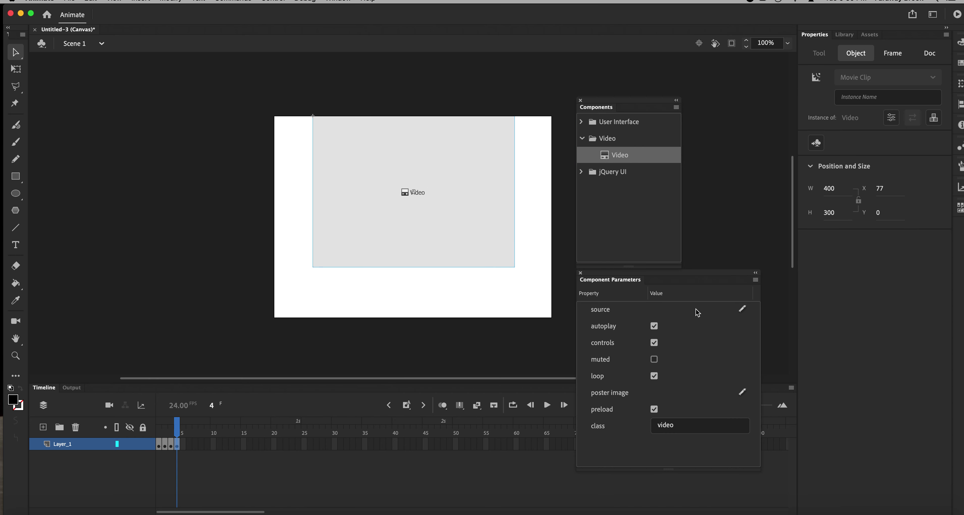
- Set the source of the frame 4 Video component to thumb.mp4
click(742, 309)
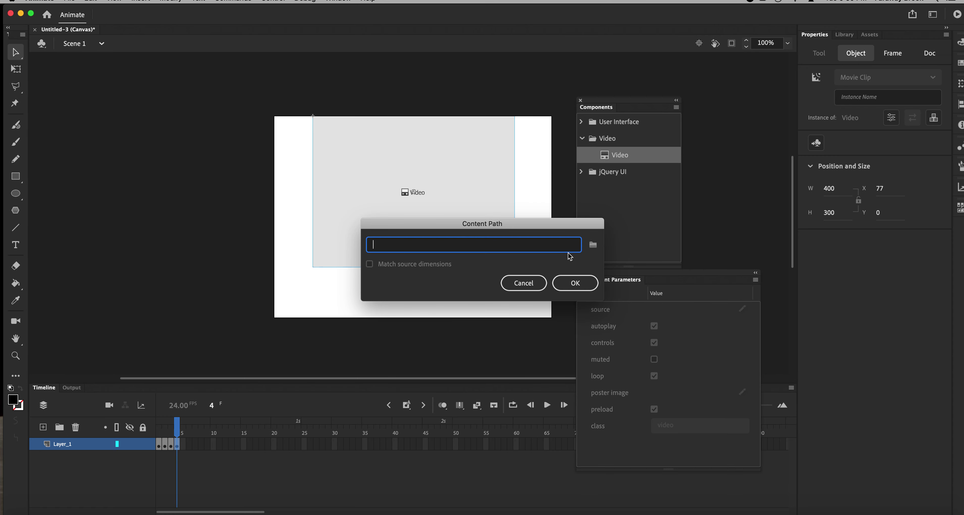
click(592, 245)
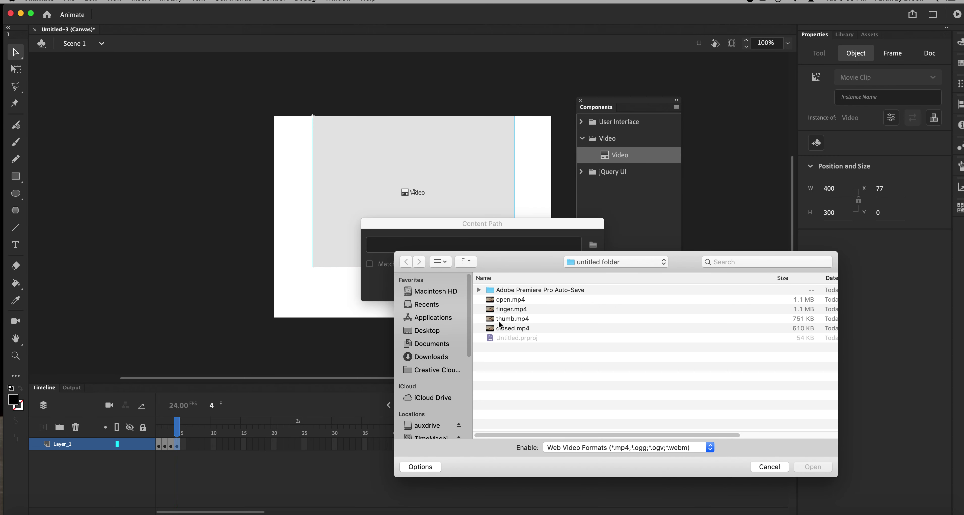
double_click(512, 319)
key(Return)
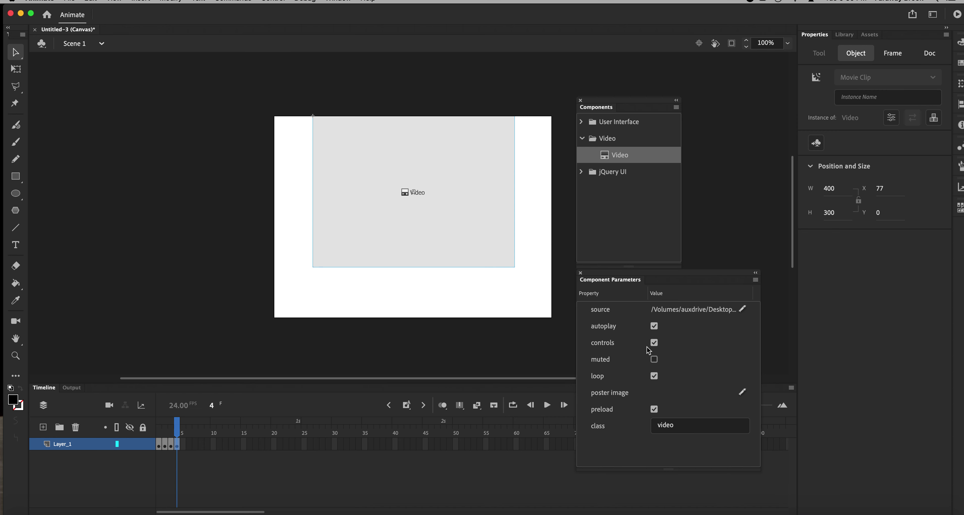
- Disable controls and enable muted for the frame 4 video, and give it the instance name "thumb"
click(654, 343)
click(654, 376)
click(655, 360)
click(853, 97)
text(thumb)
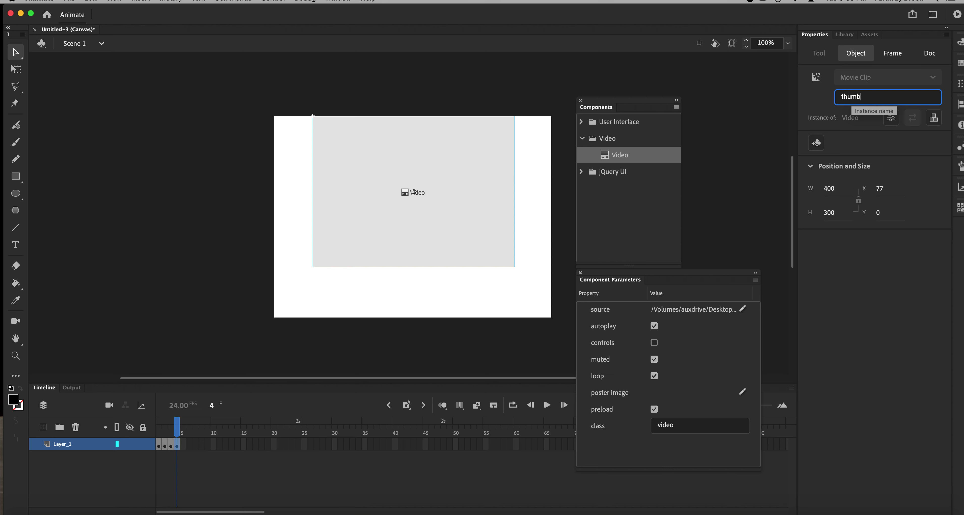
key(Return)
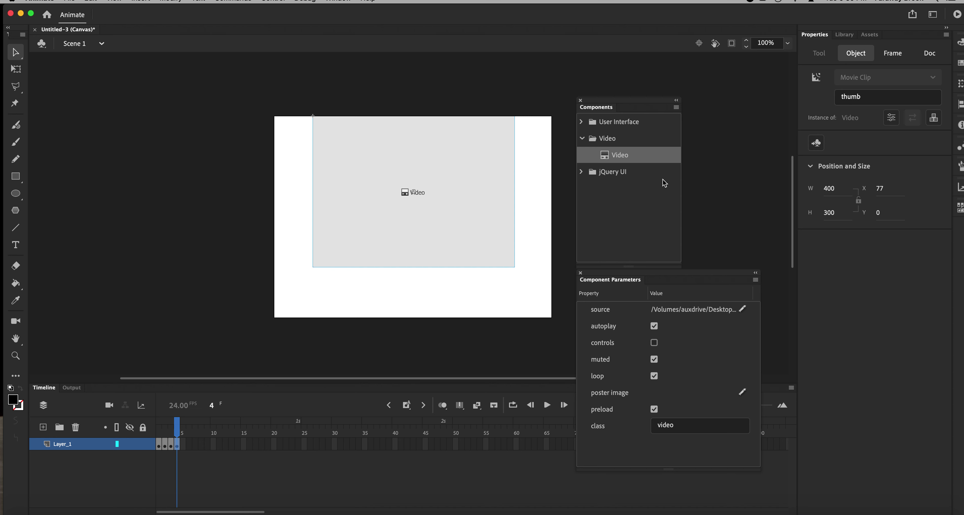
- Shift the Video components on frames 2, 3 and 4 slightly left to line up better with the frame 1 video
mouse_move(177, 430)
mouse_down()
mouse_move(159, 431)
mouse_move(163, 438)
mouse_up()
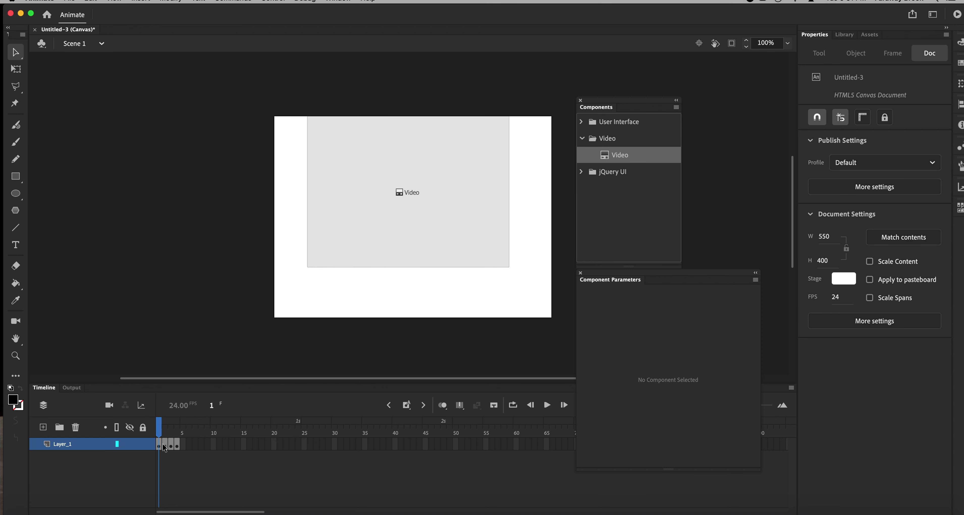
click(165, 445)
click(375, 232)
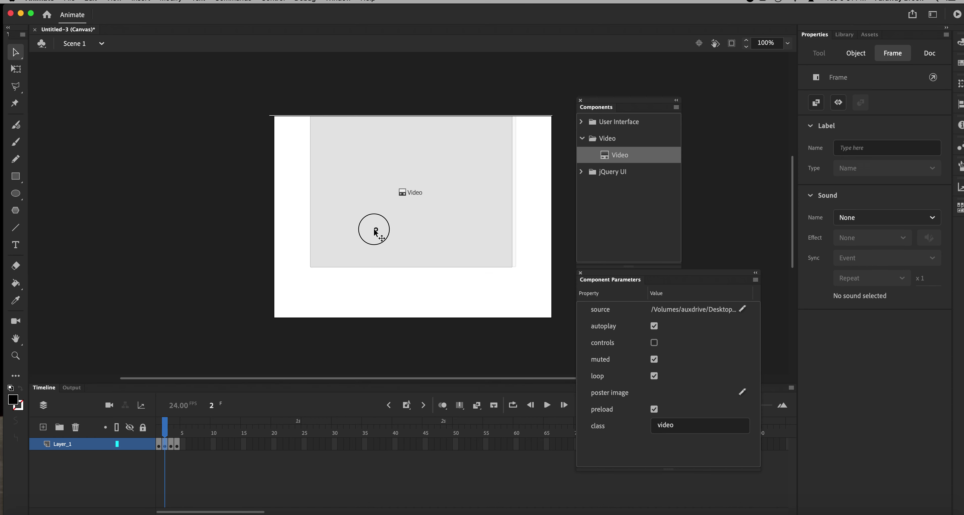
click(170, 445)
click(377, 205)
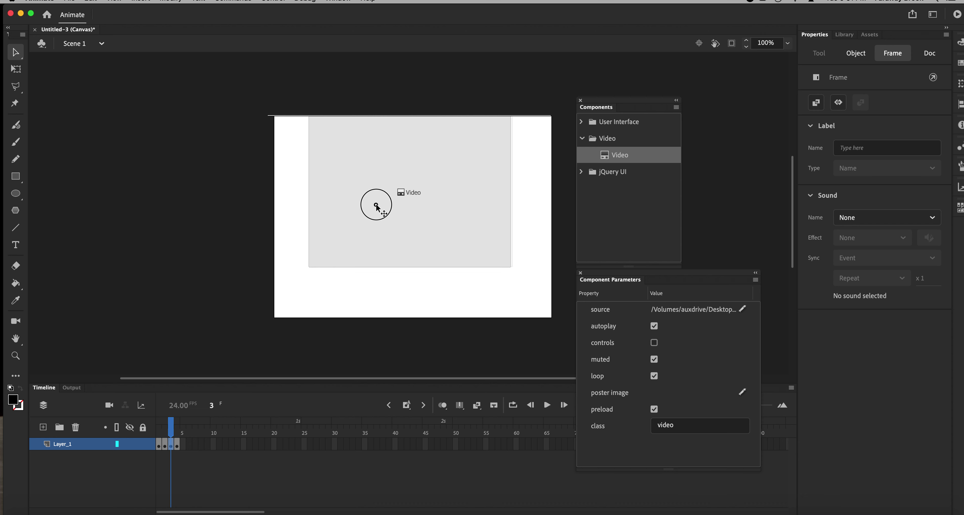
click(176, 444)
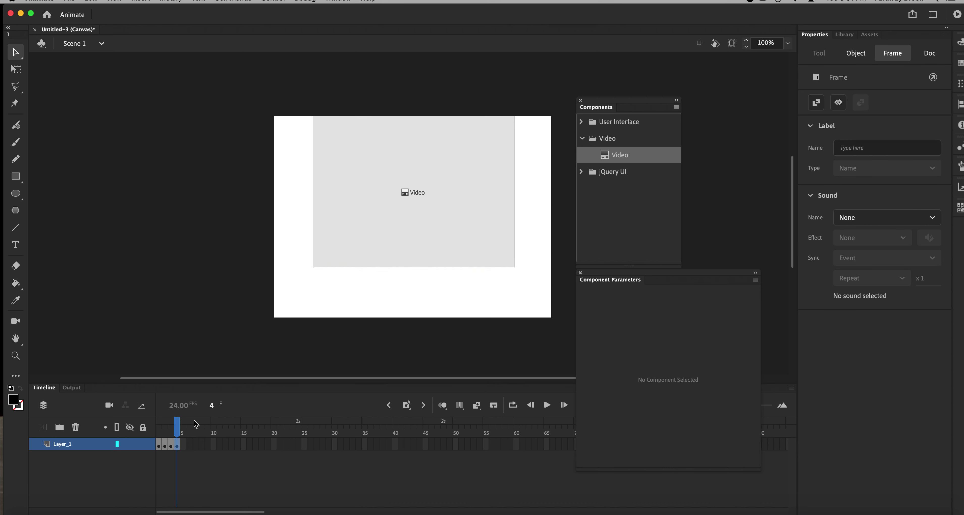
click(438, 207)
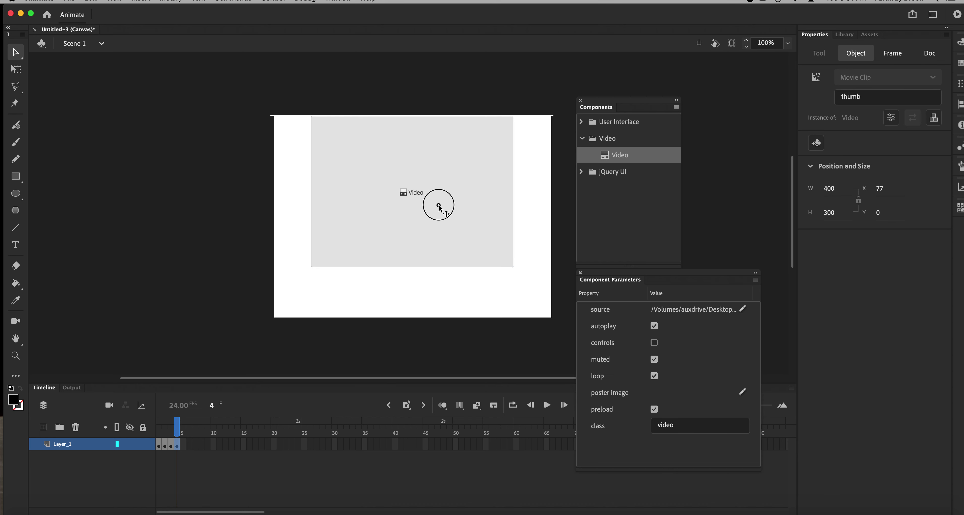
- Compare frames 1 and 2 and move the frame 2 video to about X 64, Y 0 to match frame 1
drag(176, 422, 140, 430)
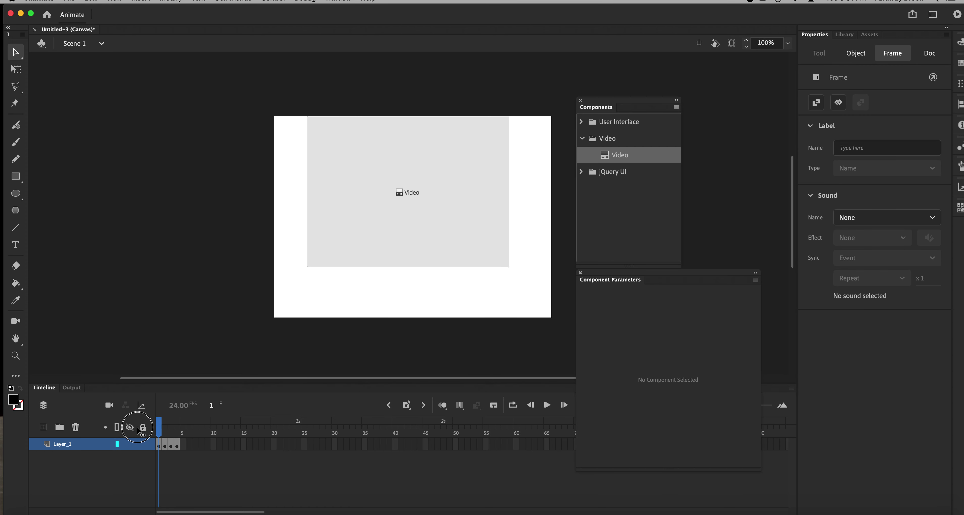
click(167, 453)
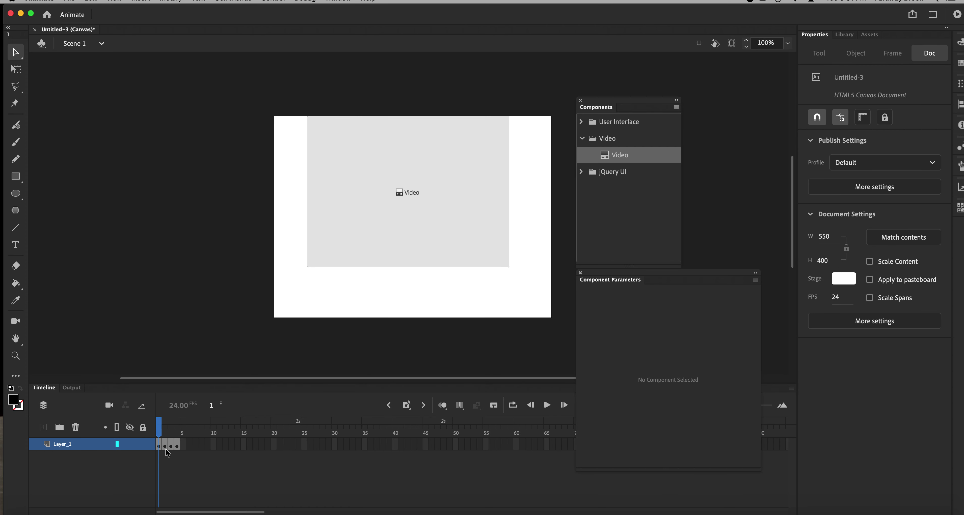
click(165, 445)
drag(366, 241, 366, 243)
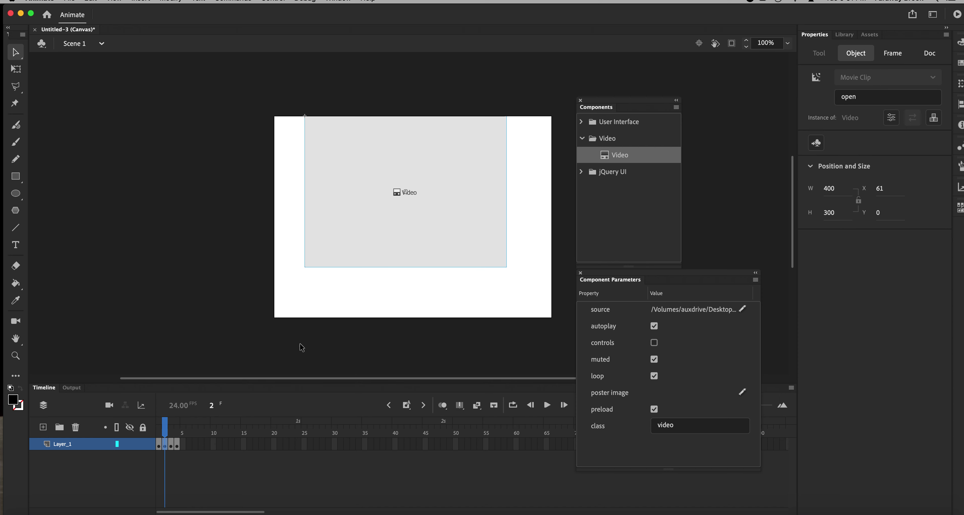
click(161, 445)
click(166, 446)
drag(409, 230, 406, 232)
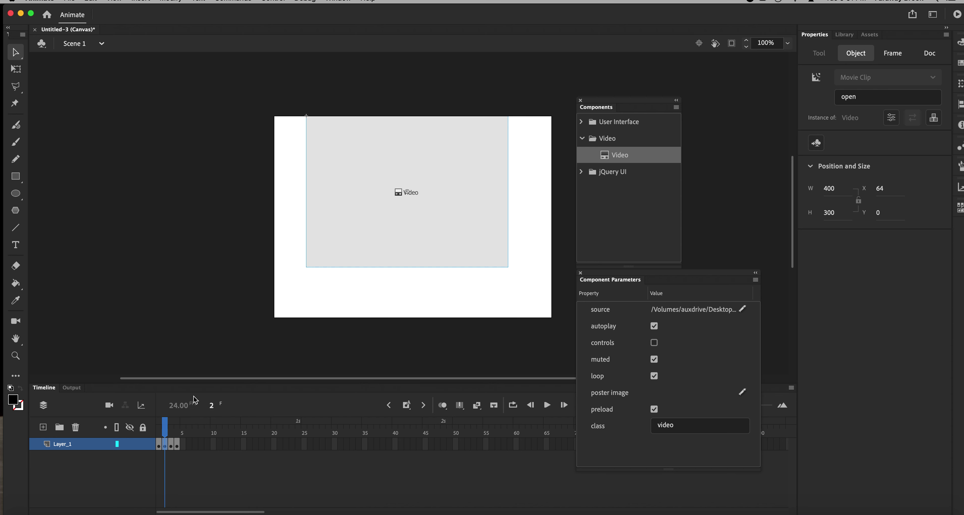
- Rename Layer_1 as "videos"
click(61, 446)
double_click(61, 445)
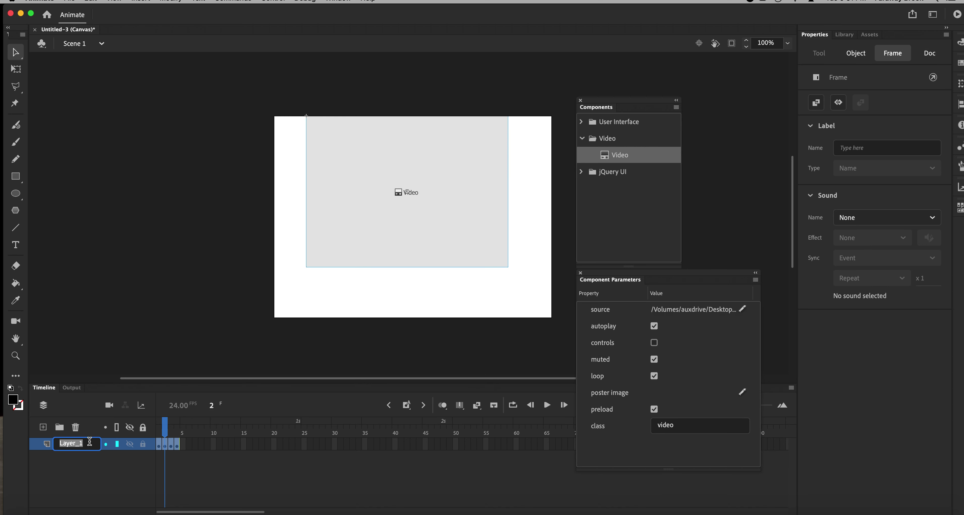
text(V)
key(Return)
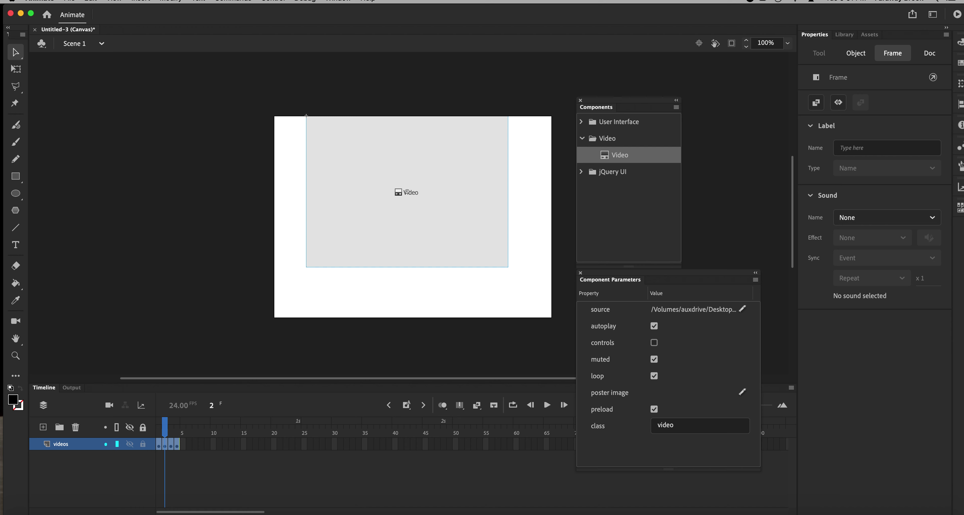
- Return to frame 1 and close the Components and Component Parameters windows
click(160, 427)
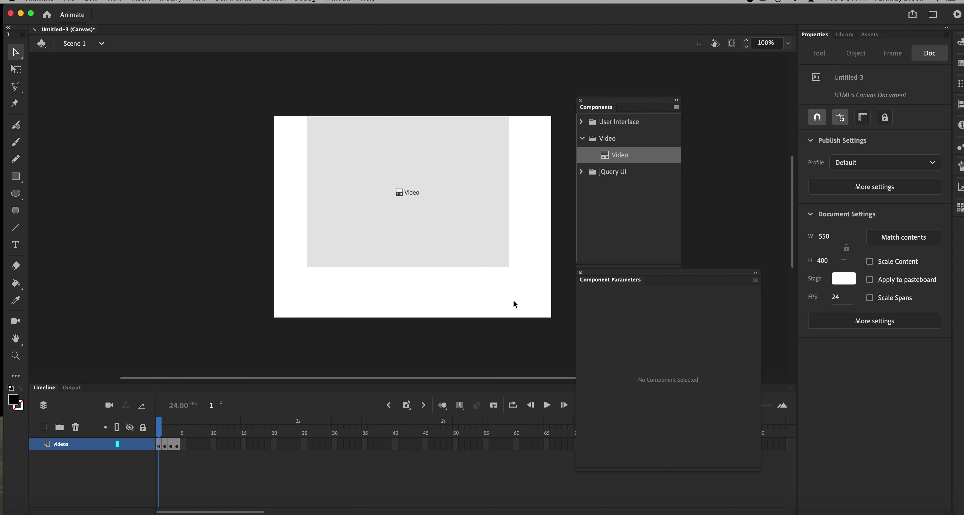
click(582, 101)
click(581, 273)
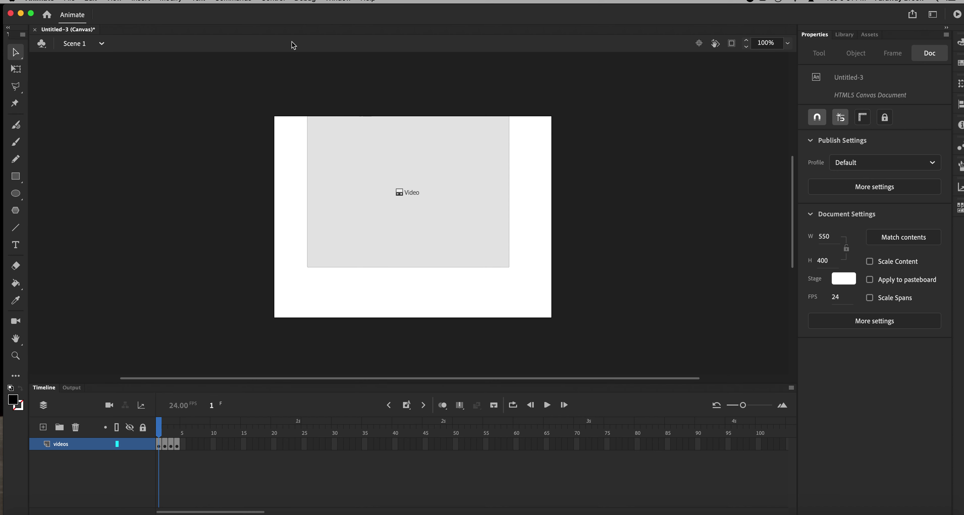
- Add the HTML5 Canvas timeline navigation code snippet "Stop at this Frame" to frame 1
click(338, 2)
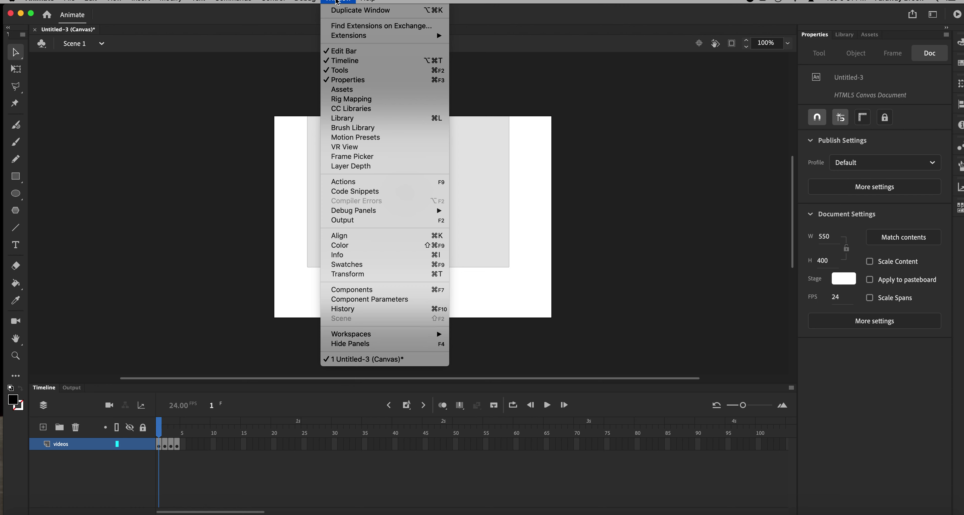
click(364, 190)
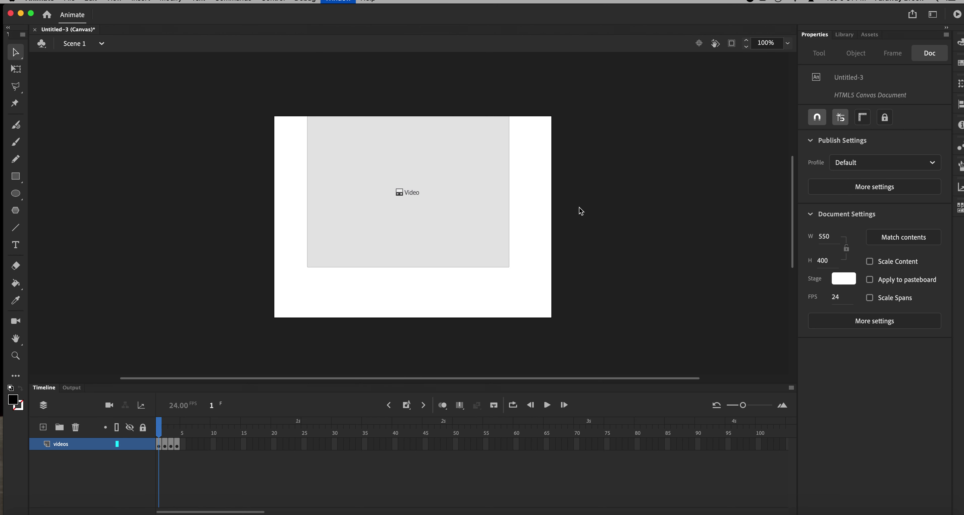
click(538, 91)
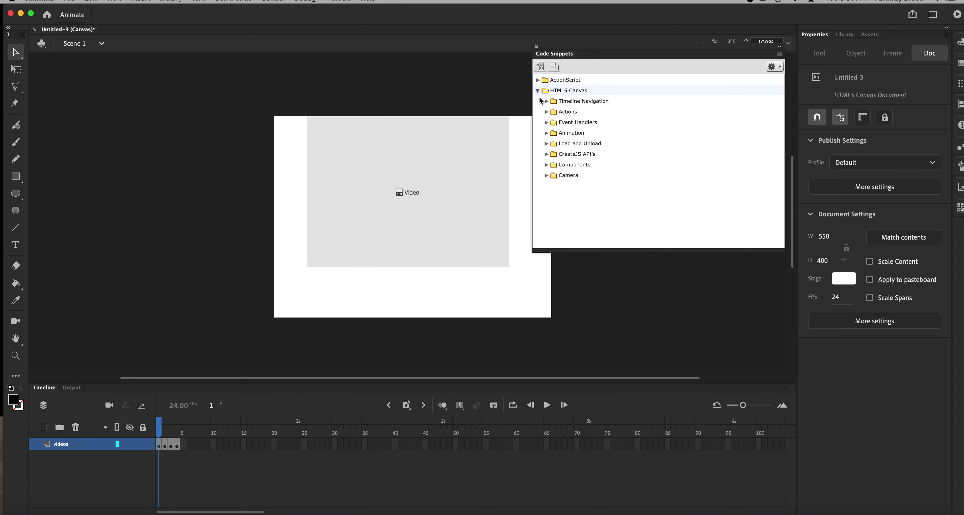
click(546, 101)
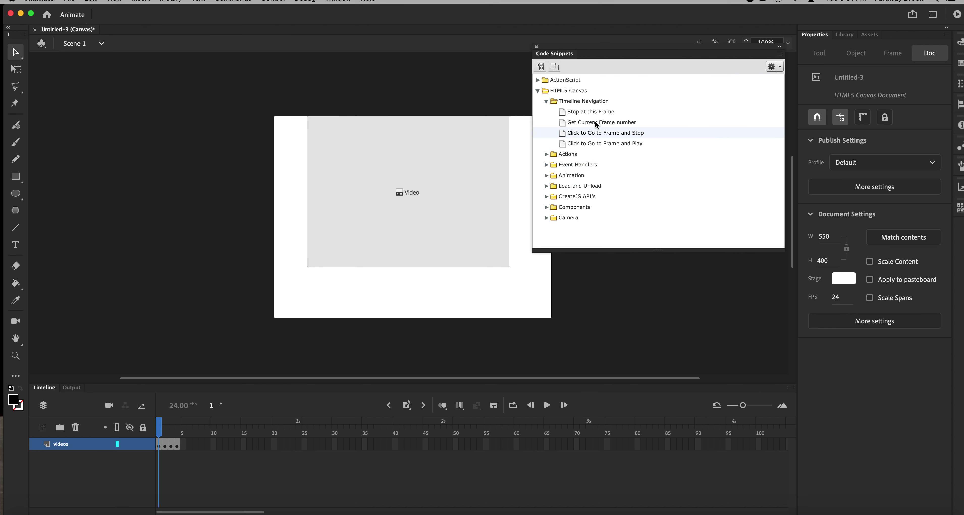
double_click(563, 114)
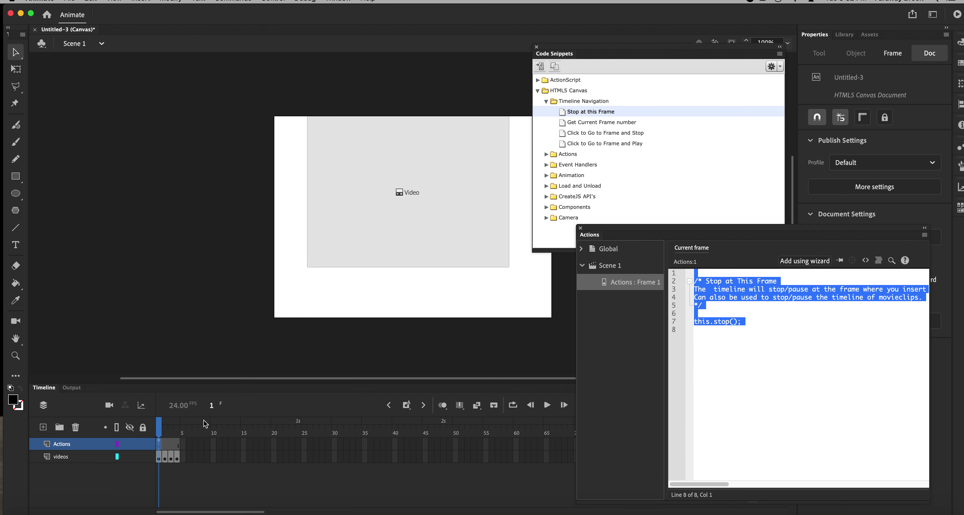
- Add the "Stop at this Frame" code snippet to frames 2, 3 and 4 of the Actions layer
click(165, 445)
click(563, 113)
double_click(563, 113)
click(172, 447)
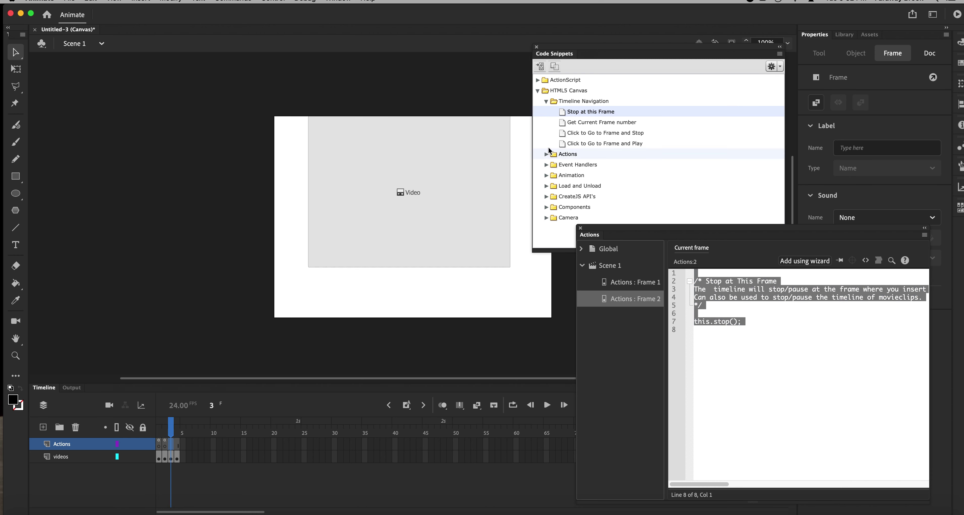
click(563, 114)
double_click(563, 114)
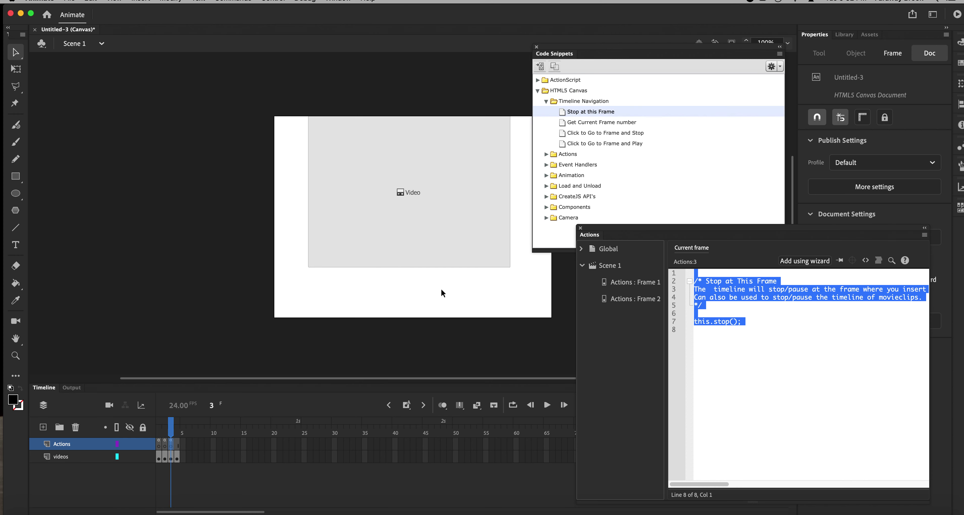
click(178, 444)
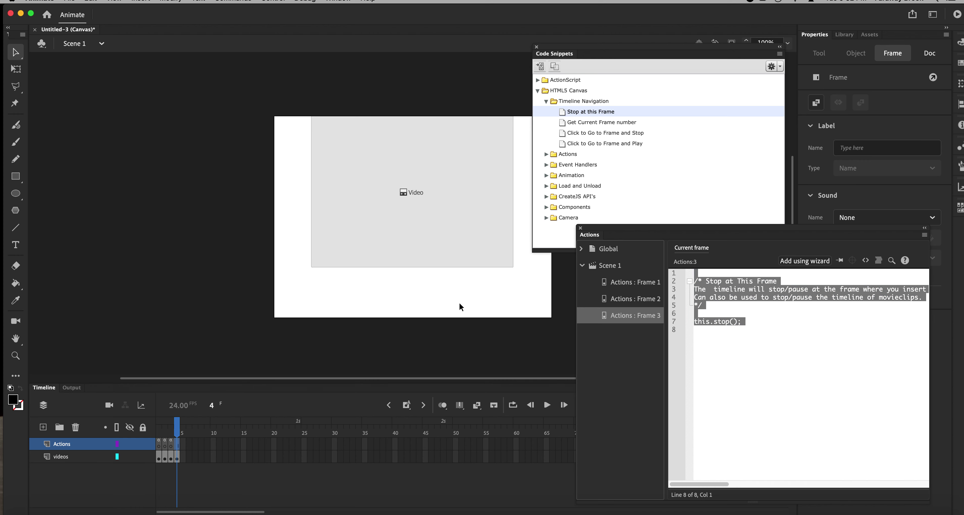
double_click(563, 114)
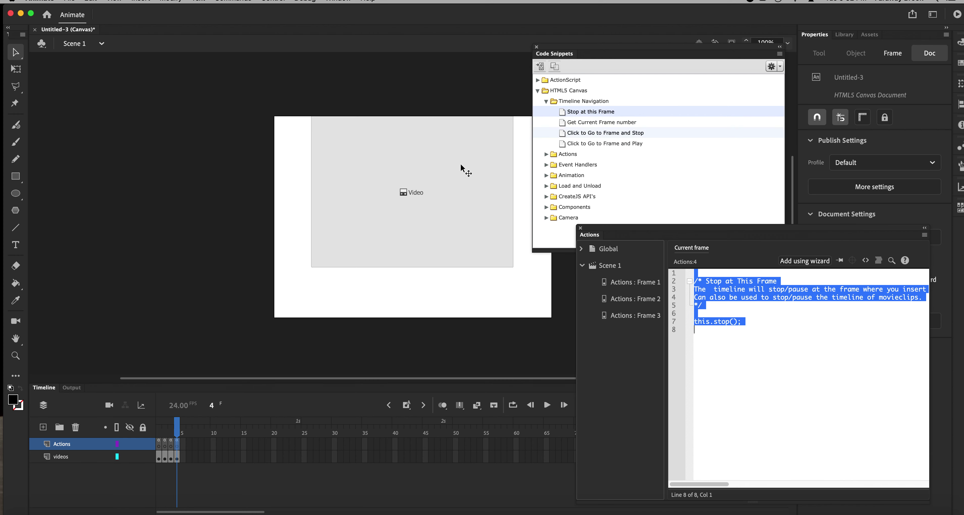
- Step through frames 1 to 4 to check the stop script on each frame
drag(179, 433, 159, 434)
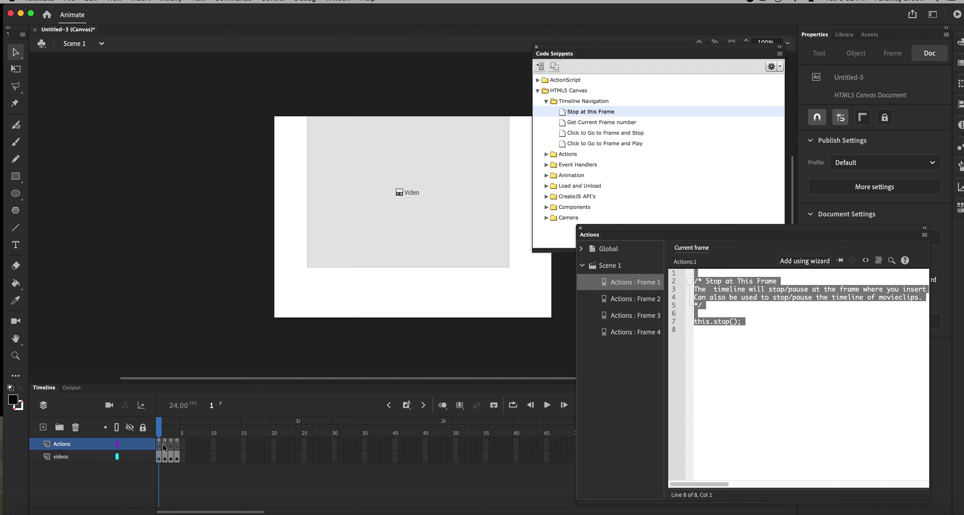
key(period)
key(period)
key(period)
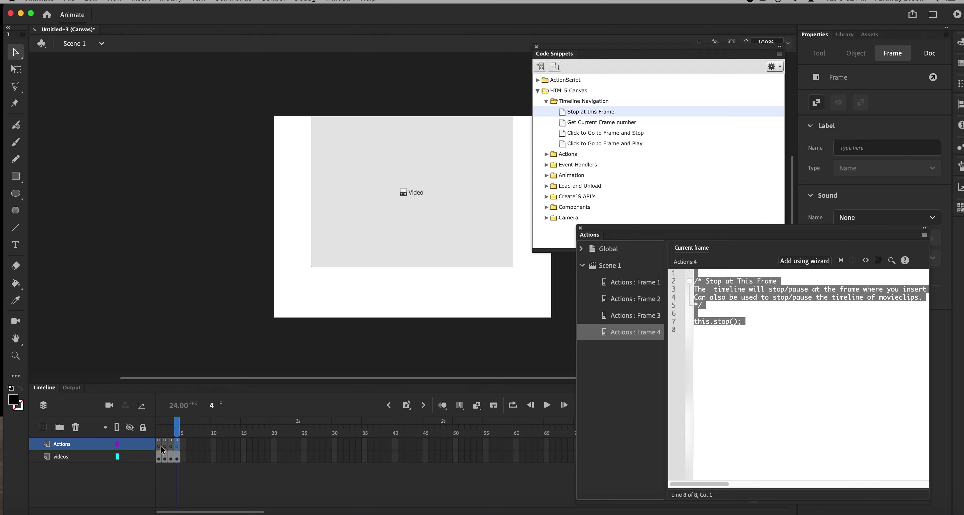
- Review the stop scripts on the four Actions frames, ending on frame 1, and close the Actions and Code Snippets windows
click(158, 445)
click(165, 445)
click(171, 445)
click(177, 445)
click(159, 447)
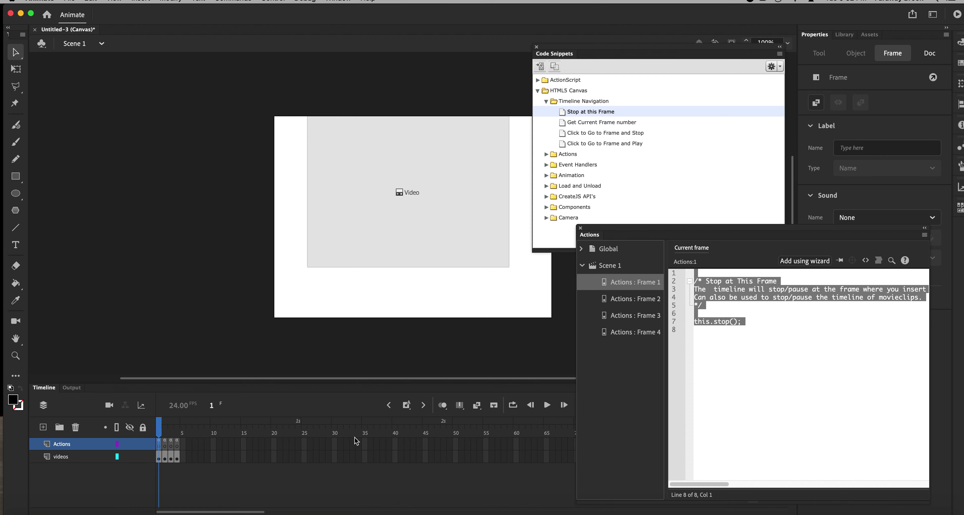
click(581, 227)
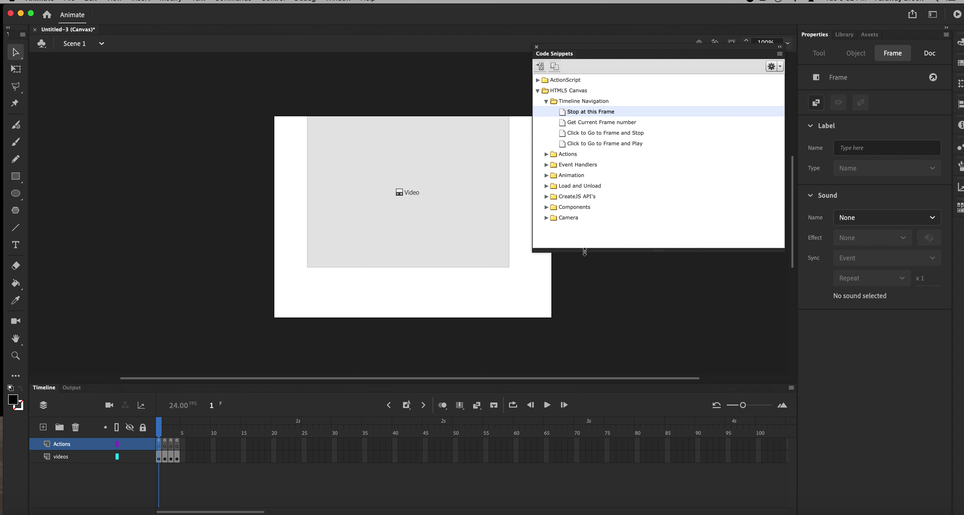
click(537, 47)
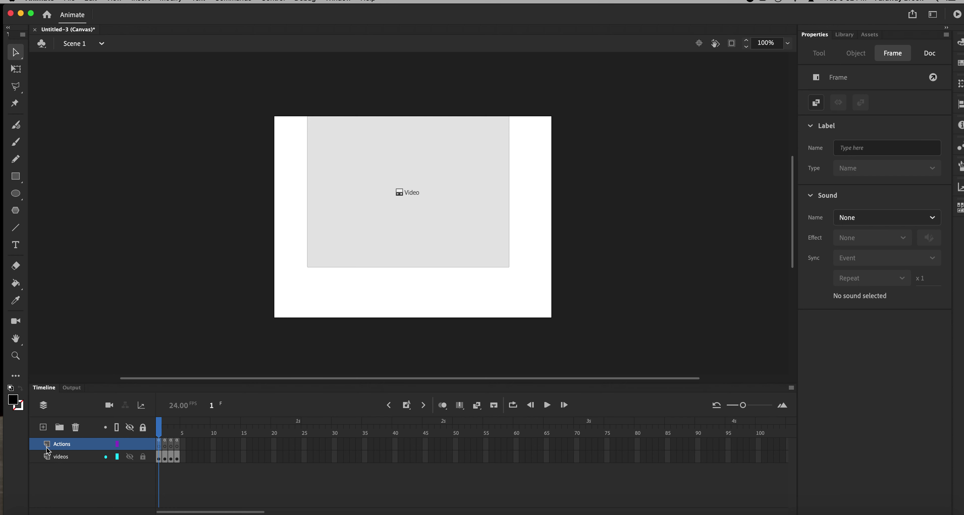
- Add a new layer above the Actions layer and name it buttons
click(43, 428)
double_click(64, 444)
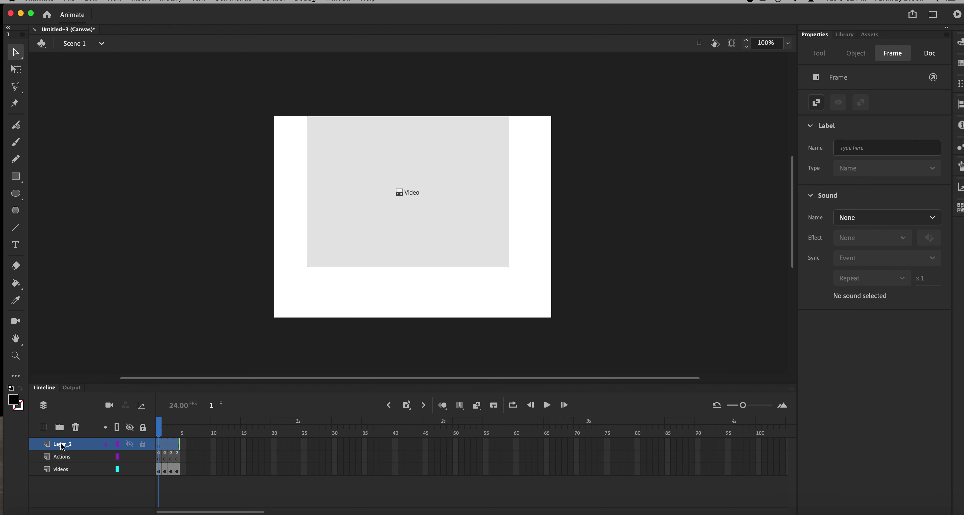
text(buttons)
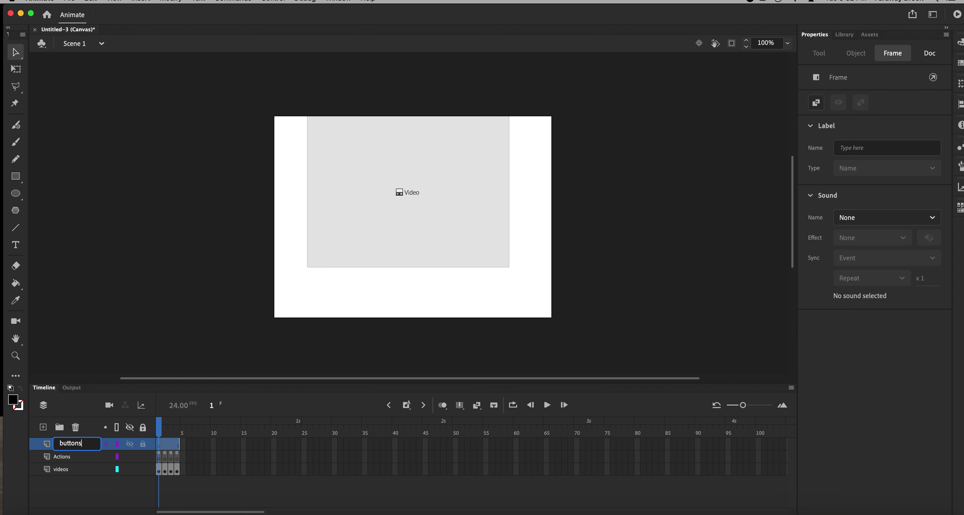
key(Return)
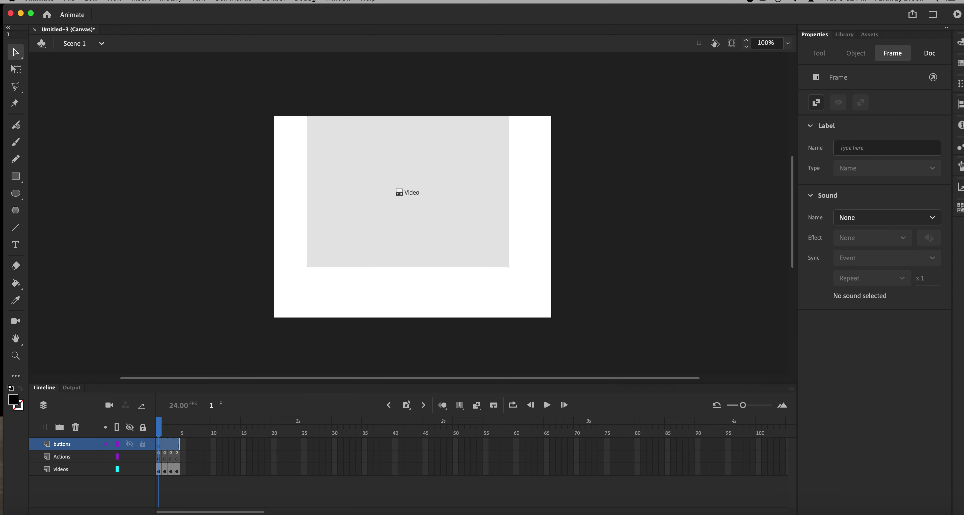
drag(161, 451, 175, 456)
- Draw four yellow-filled ovals, each about 100 px wide, in a row below the video on the buttons layer
click(15, 194)
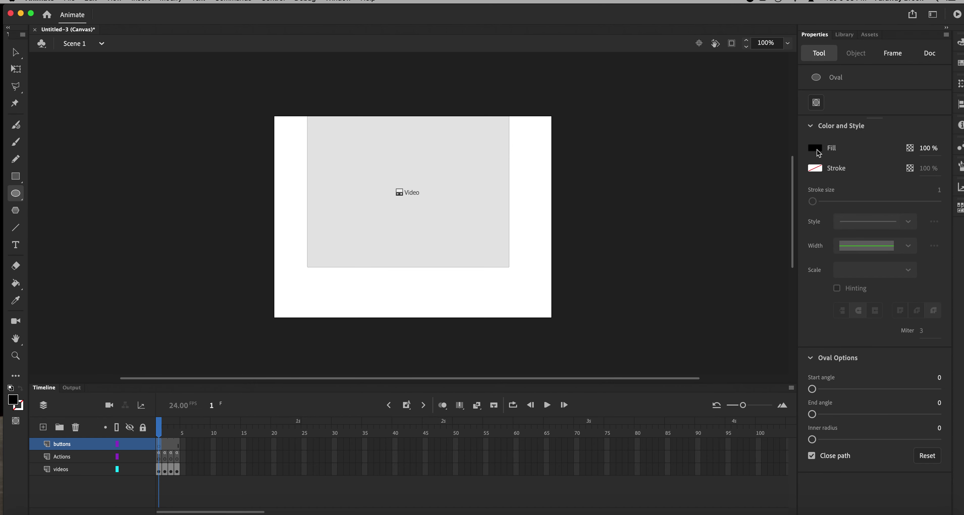
click(816, 148)
click(662, 238)
drag(294, 279, 347, 314)
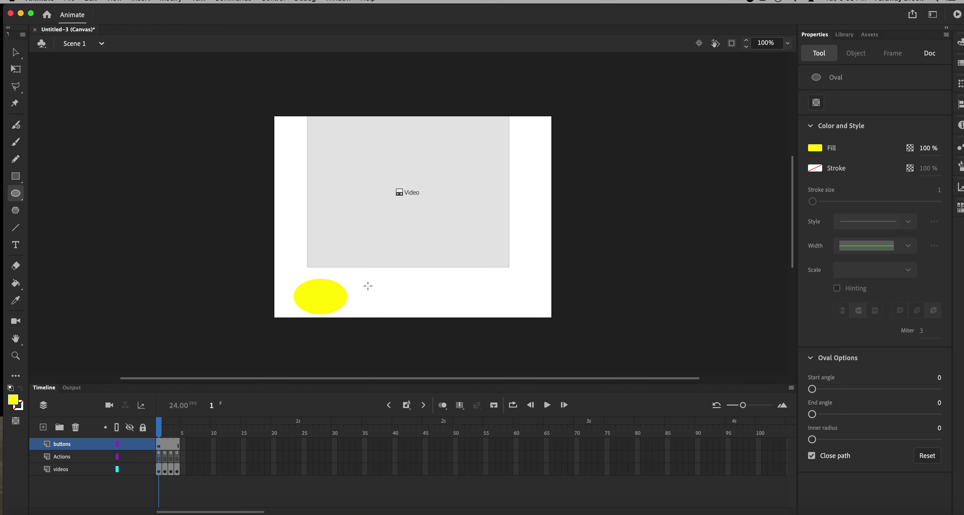
drag(367, 284, 425, 317)
drag(440, 282, 539, 316)
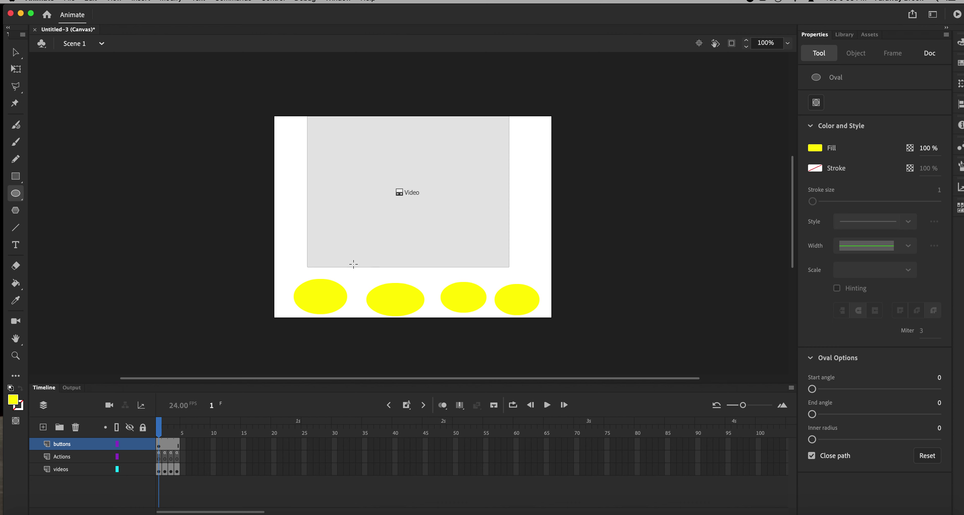
- Set the text fill to black and label the first oval "closed"
click(16, 245)
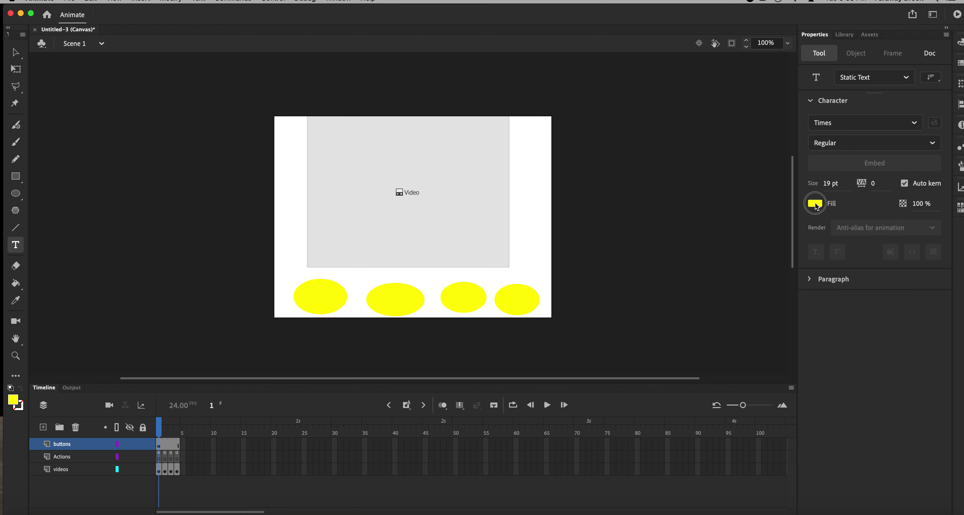
click(815, 204)
click(656, 237)
click(303, 298)
text(closed)
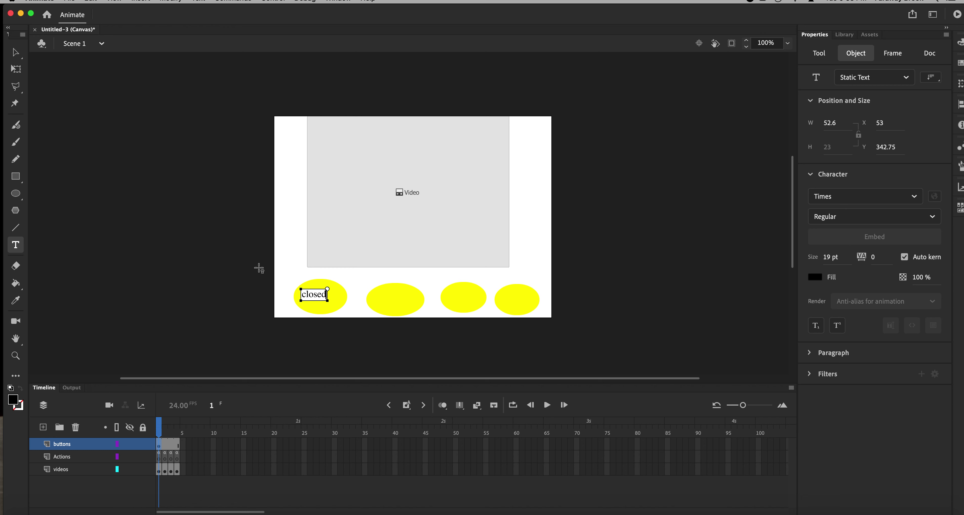
key(Escape)
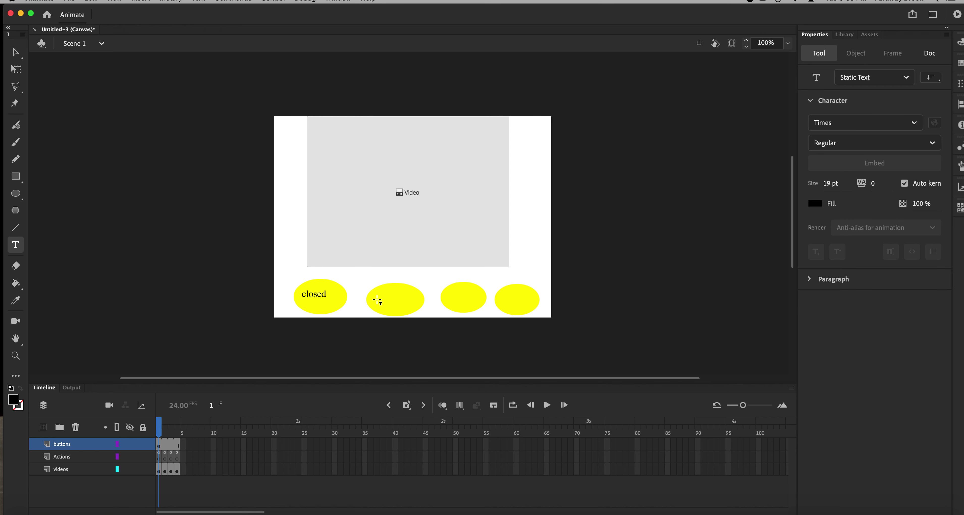
- Label the second, third and fourth ovals "open", "thumb" and "finger"
click(378, 297)
text(open)
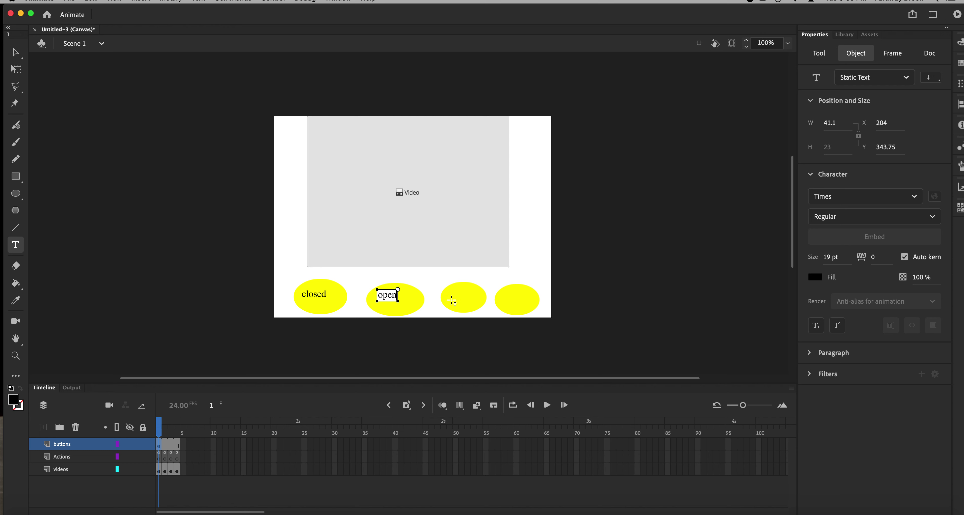
key(Escape)
click(453, 299)
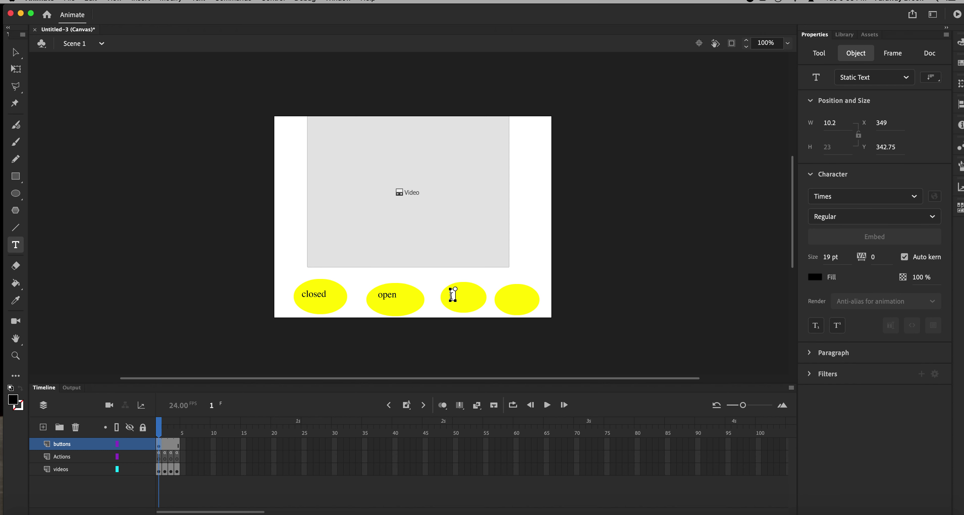
text(thumb)
key(Escape)
click(504, 299)
text(finger)
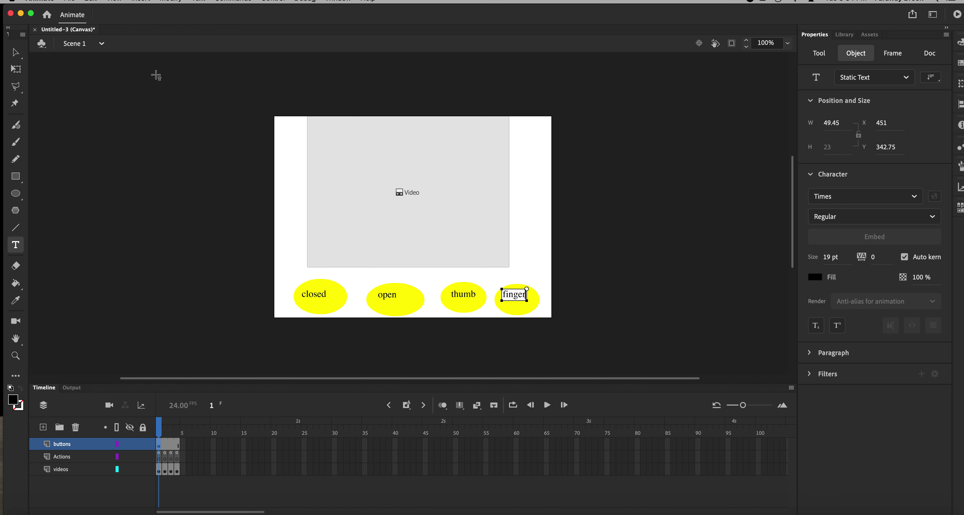
- Reposition the text labels so that each sits centred on its yellow oval
click(16, 53)
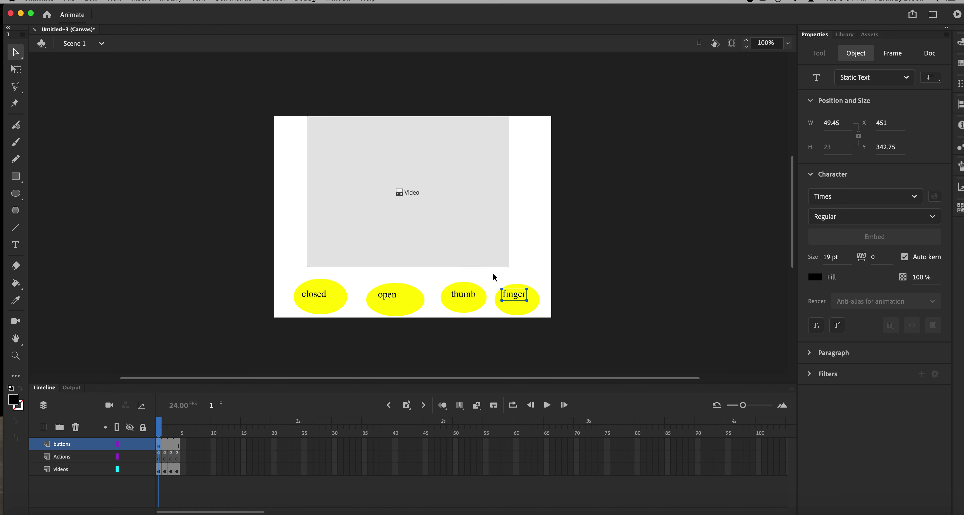
drag(510, 292, 468, 297)
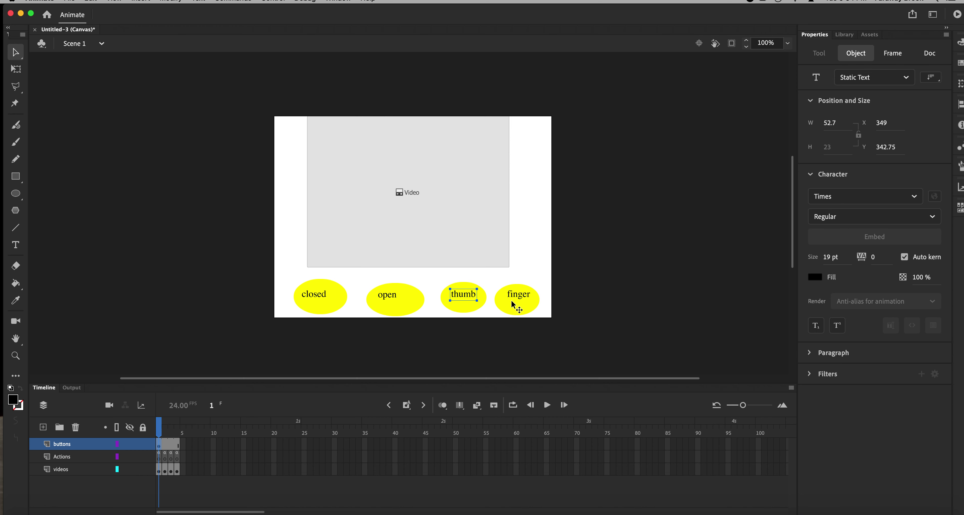
drag(392, 298, 402, 298)
drag(318, 296, 325, 298)
click(320, 321)
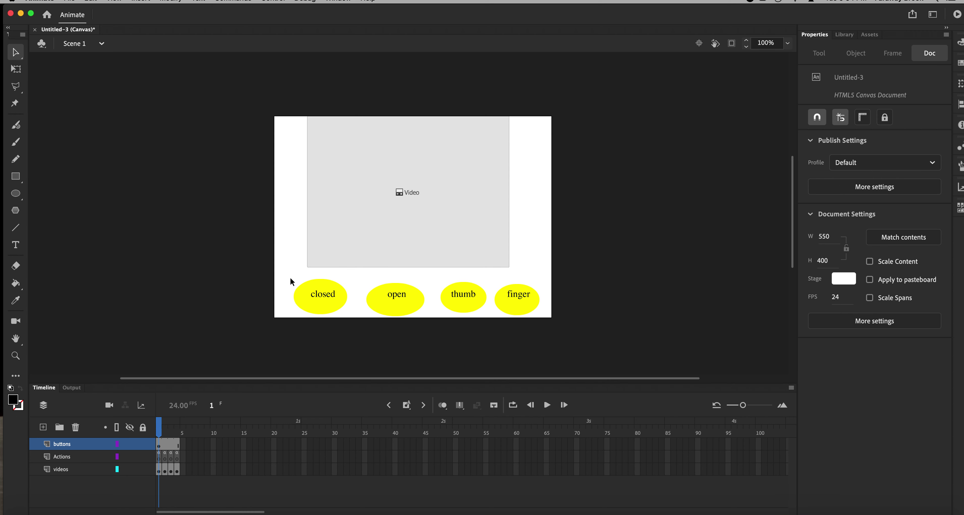
- Convert the "closed" oval and its label into a Button symbol named closedb and give it the instance name closedb
drag(287, 273, 355, 331)
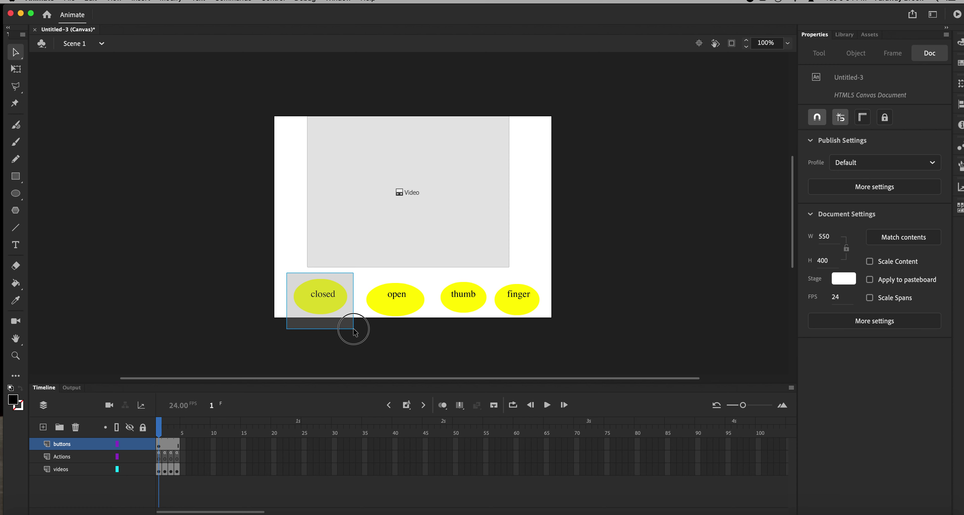
drag(353, 329, 354, 330)
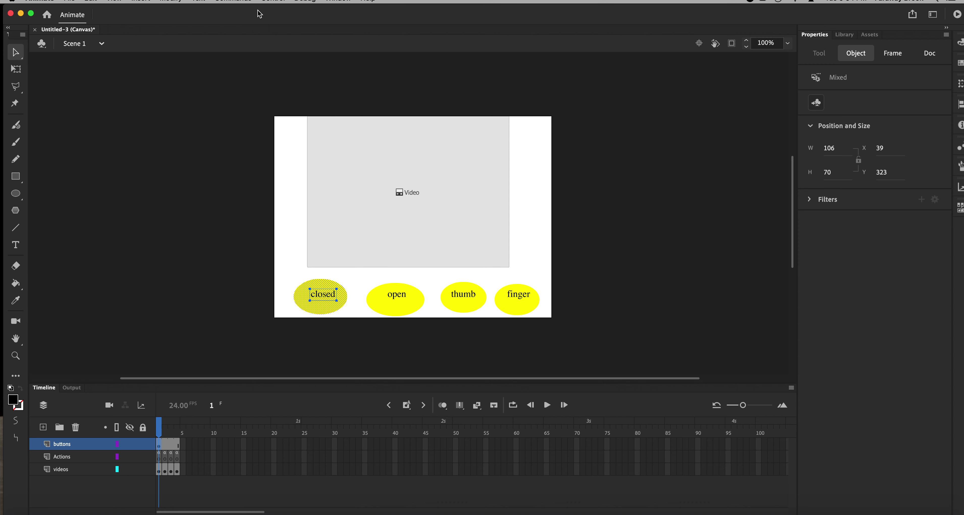
click(170, 2)
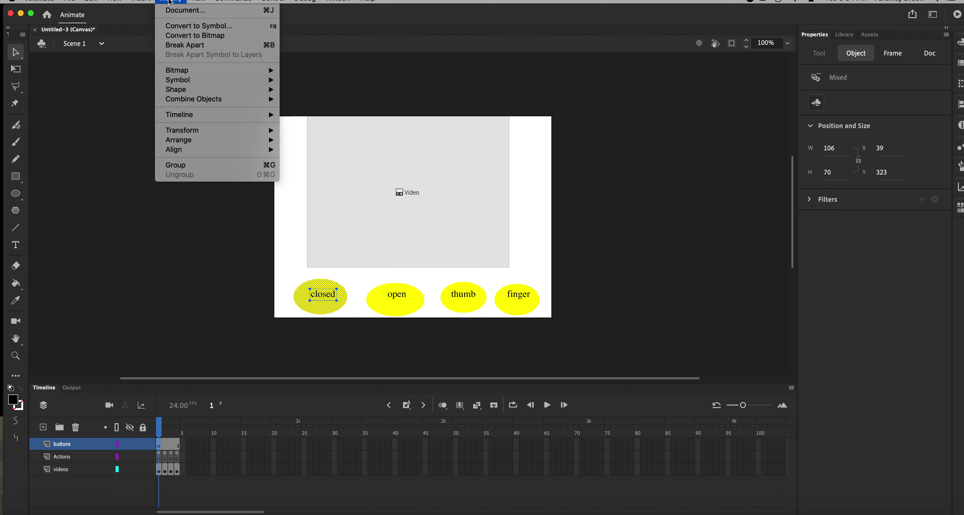
click(180, 26)
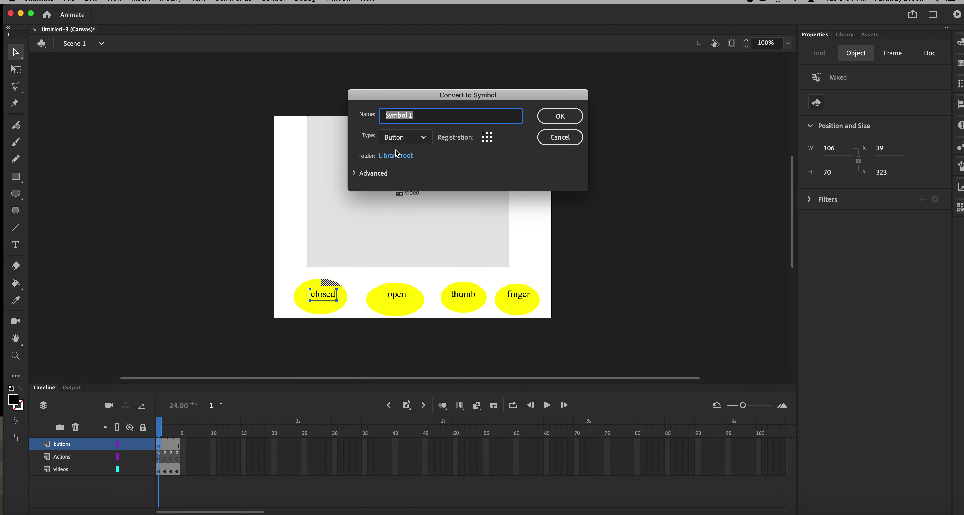
text(closedb)
click(560, 116)
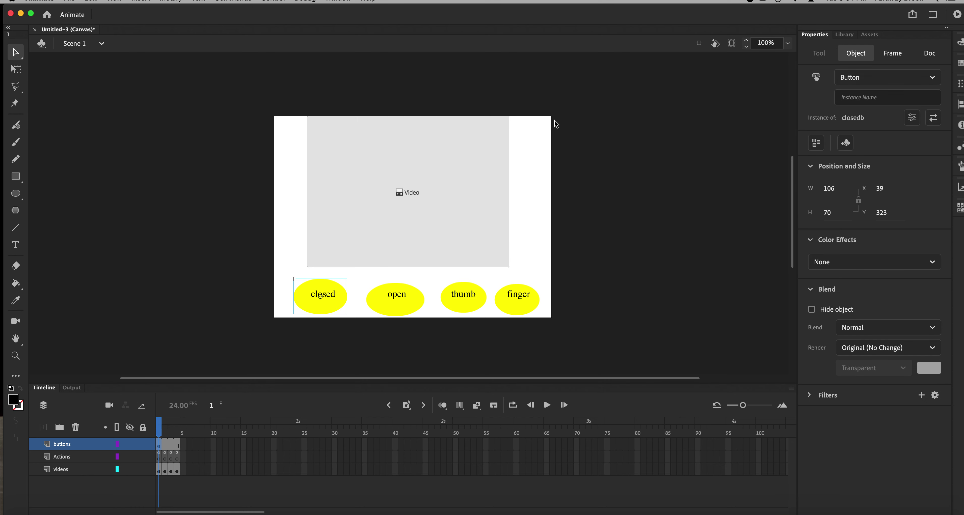
click(859, 98)
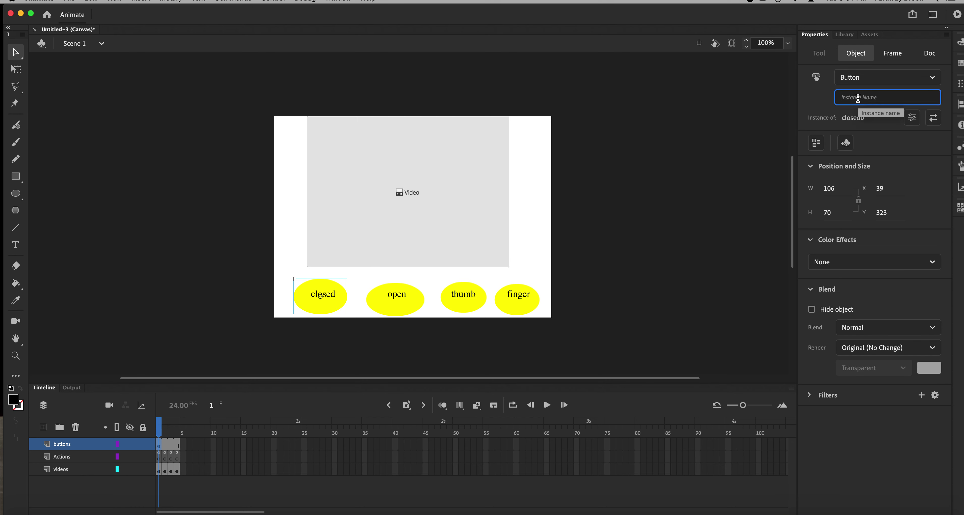
text(closedb)
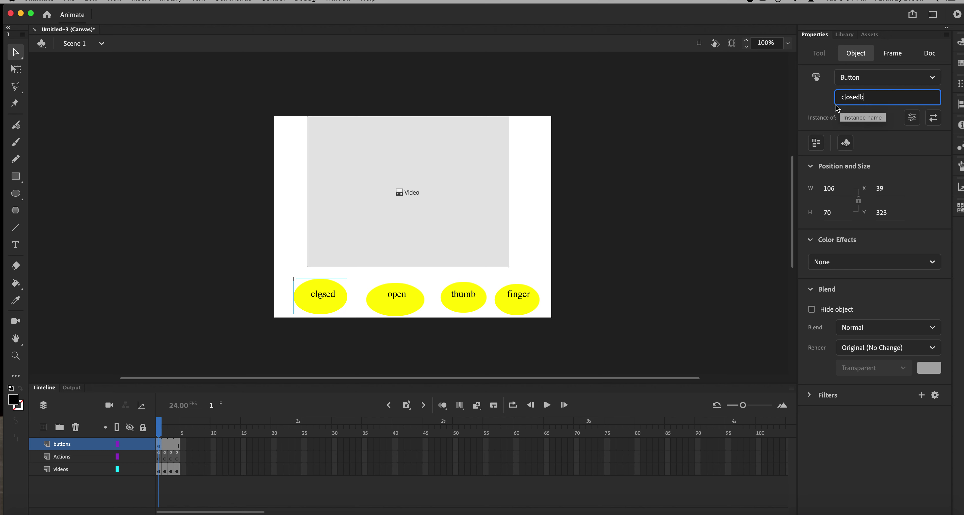
key(Return)
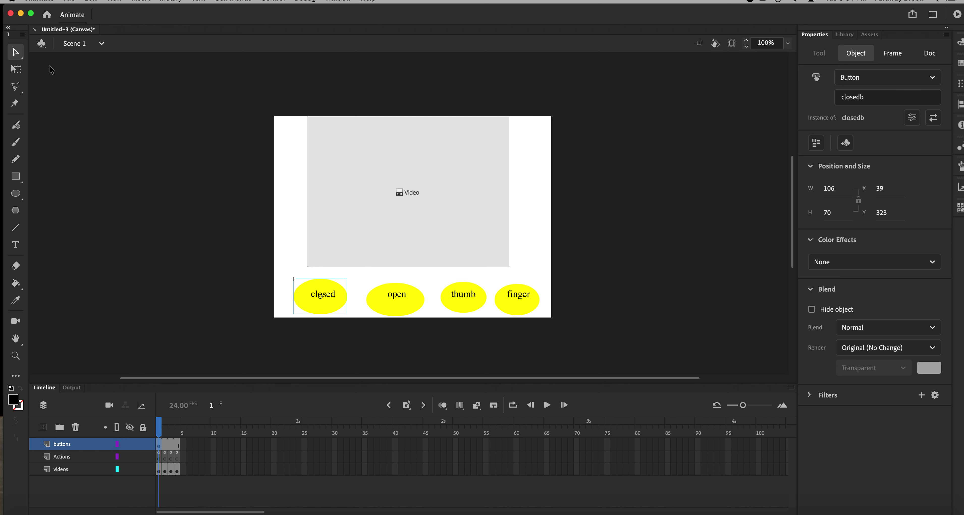
- Convert the "open" oval and its label into a Button symbol named openb and give it the instance name openb
drag(365, 280, 447, 346)
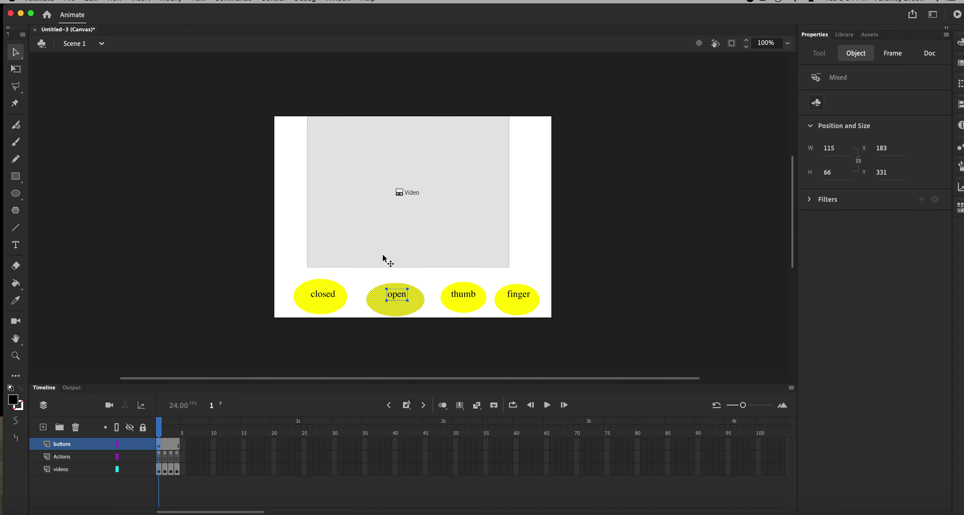
click(171, 2)
click(182, 26)
text(openb)
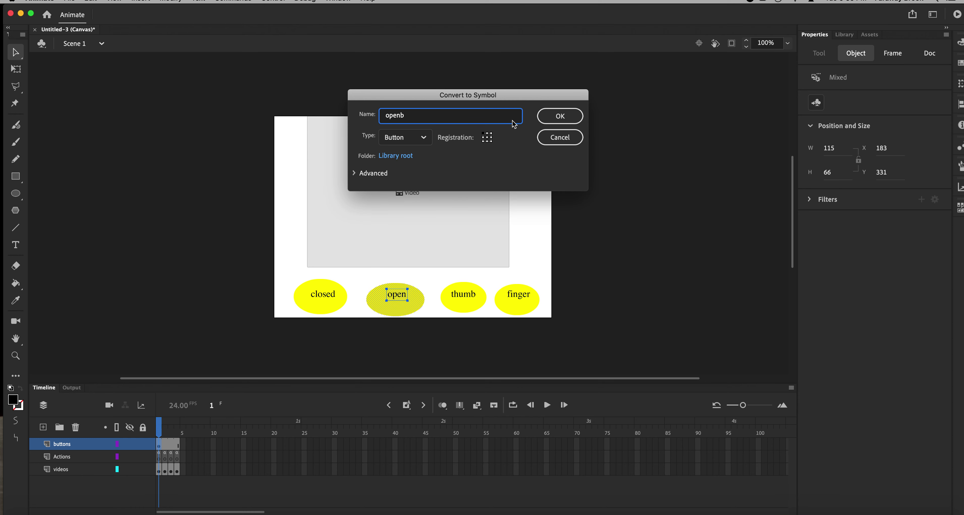
click(555, 126)
click(885, 98)
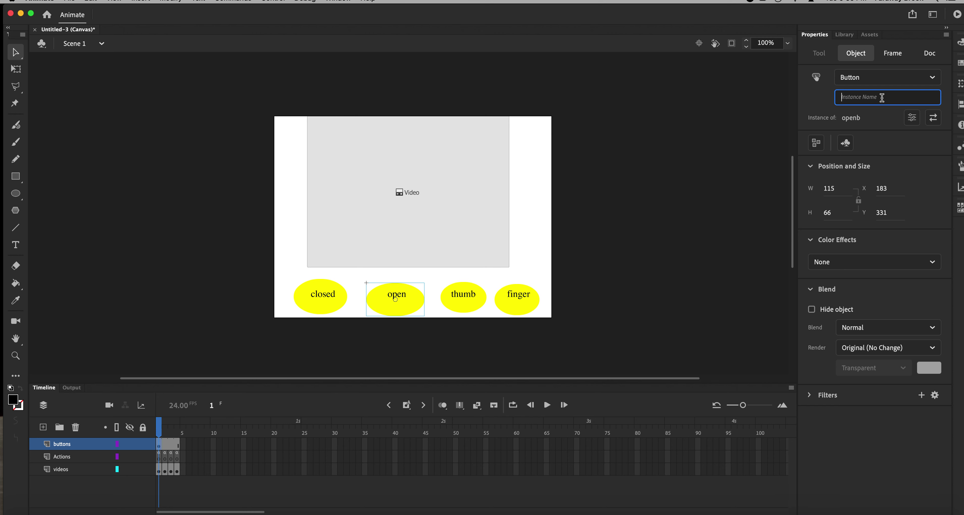
text(openb)
key(Return)
right_click(676, 172)
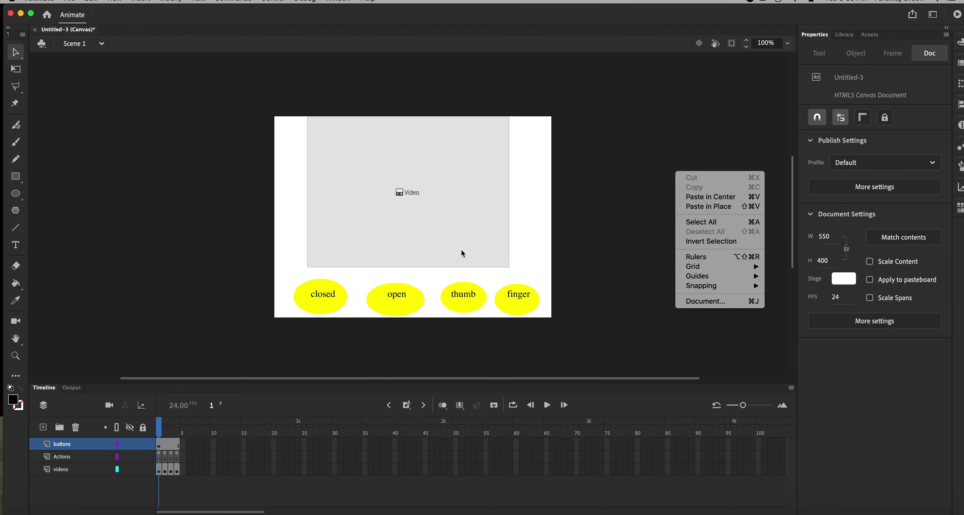
click(442, 278)
- Convert the "thumb" oval and its label into a Button symbol named thumbb and give it the instance name thumbb
drag(435, 276, 490, 317)
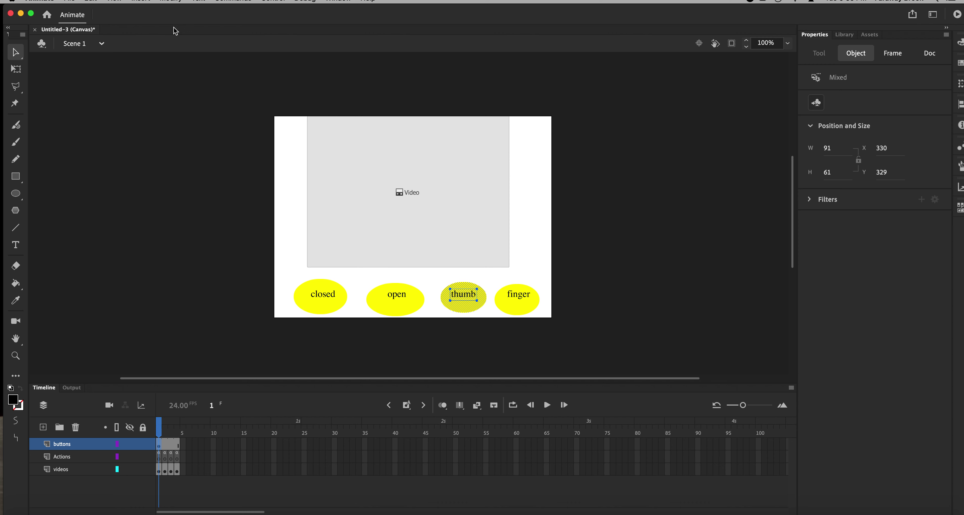
click(175, 1)
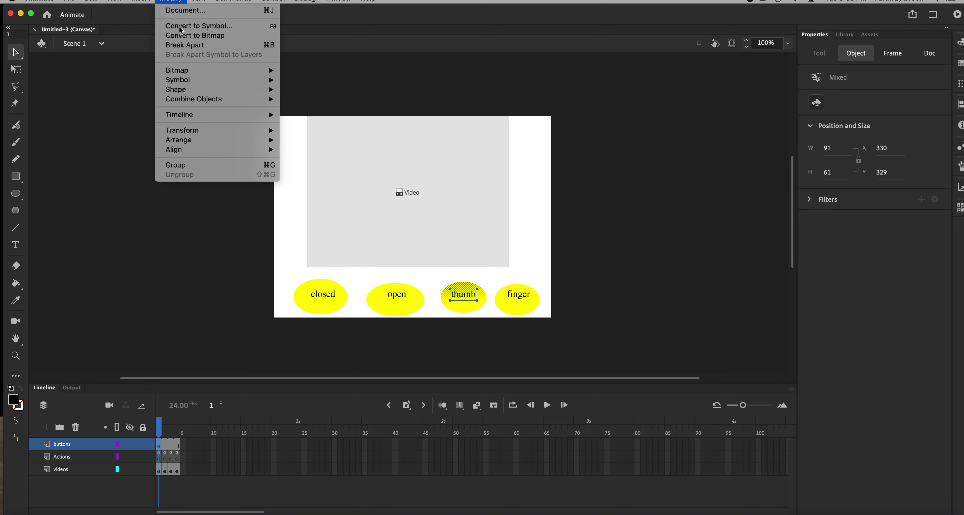
click(199, 26)
text(thumbb)
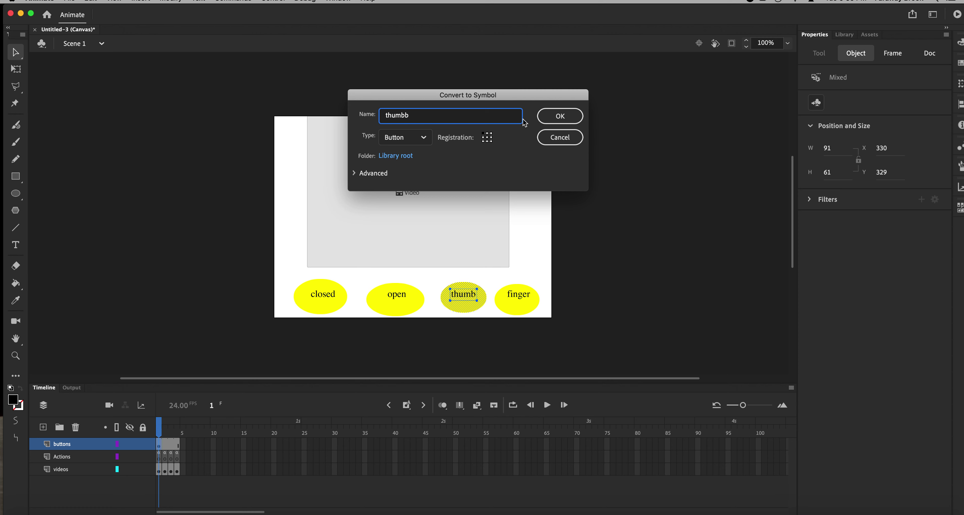
click(549, 121)
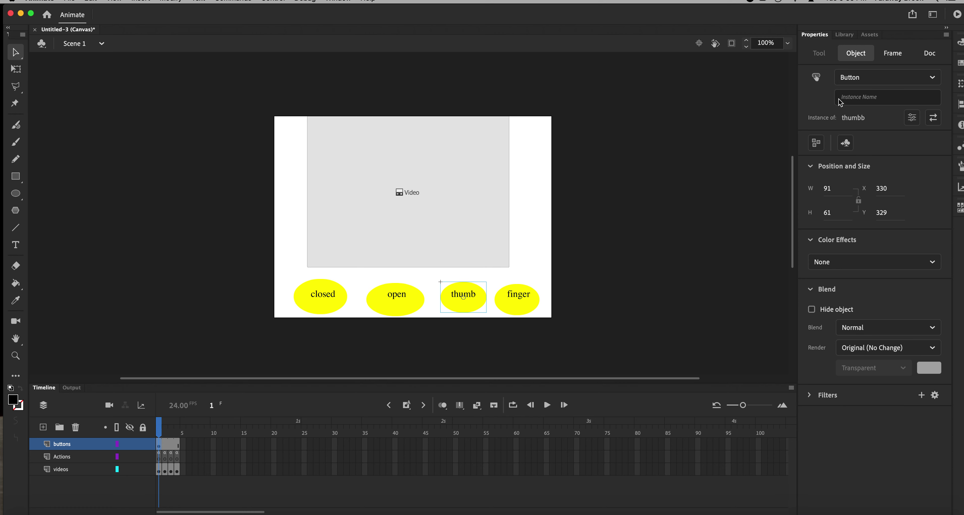
click(857, 97)
text(thumbb)
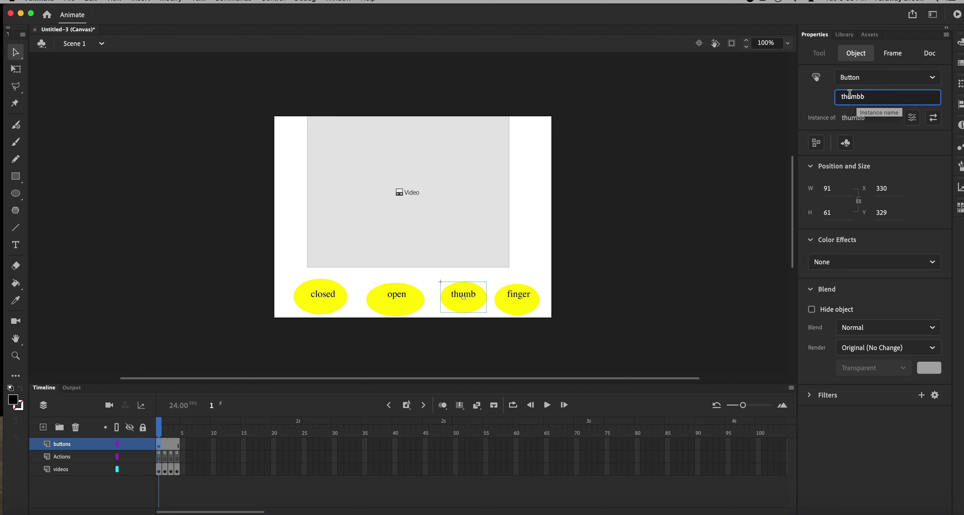
key(Return)
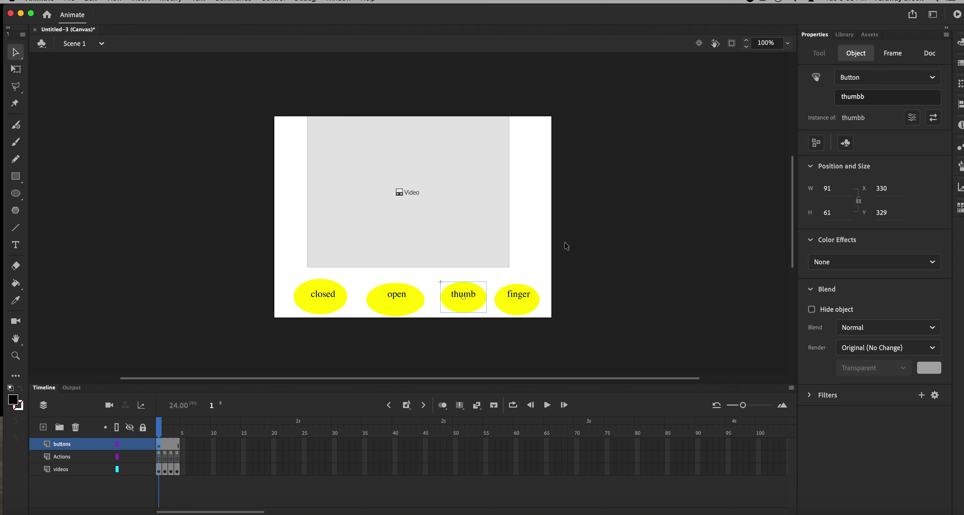
- Convert the "finger" oval and its label into a Button symbol named fingerb and give it the instance name fingerb
drag(496, 280, 561, 331)
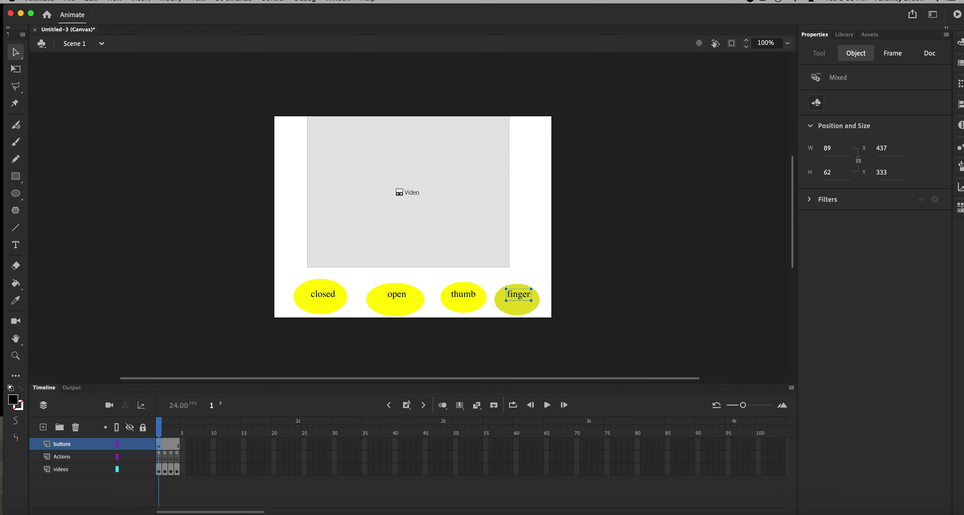
click(183, 1)
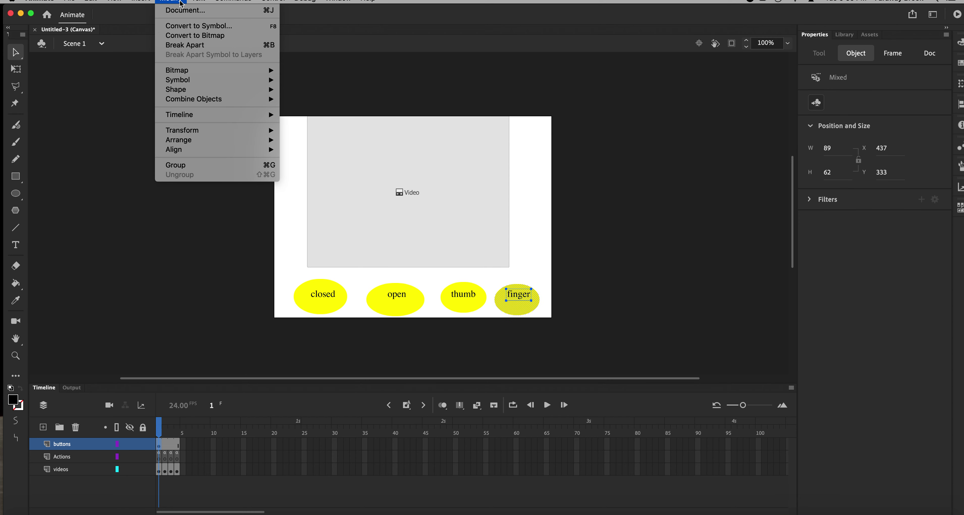
click(184, 26)
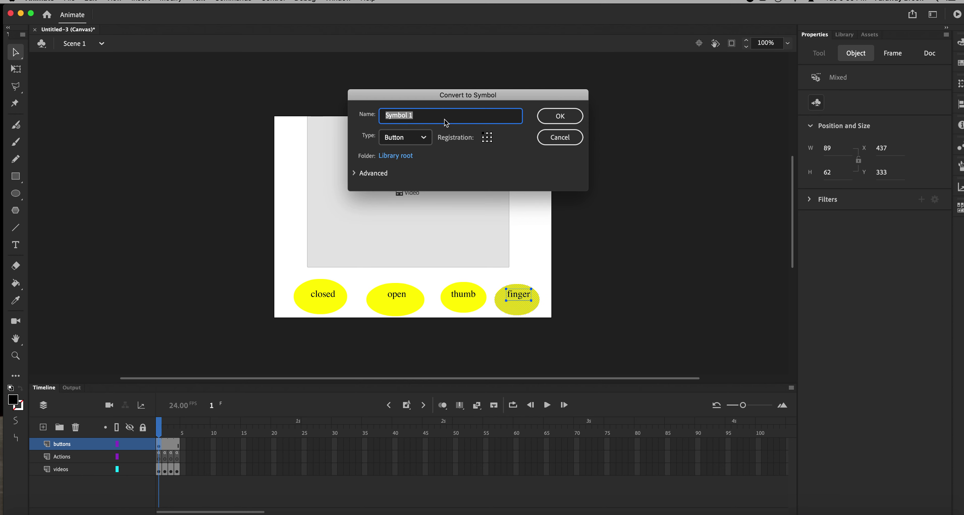
text(fingerb)
click(558, 117)
click(841, 97)
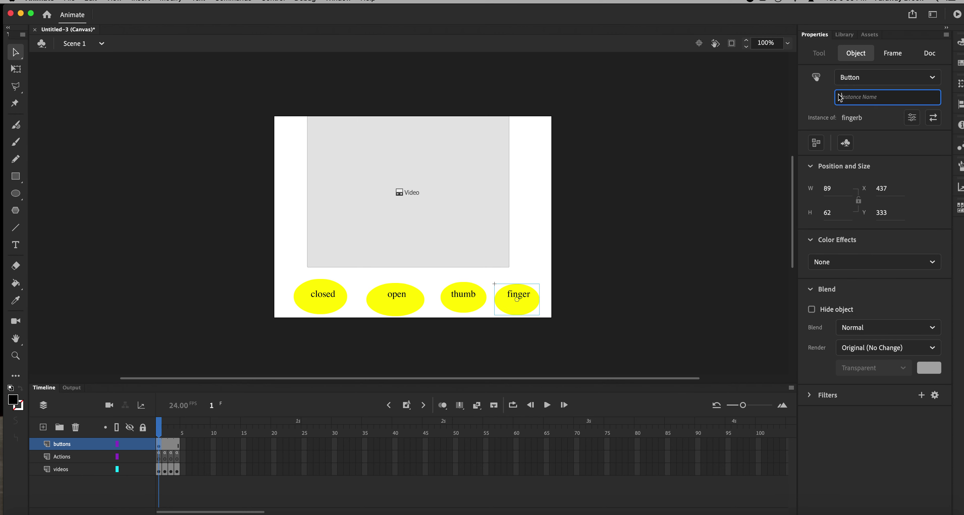
text(fingerb)
key(Return)
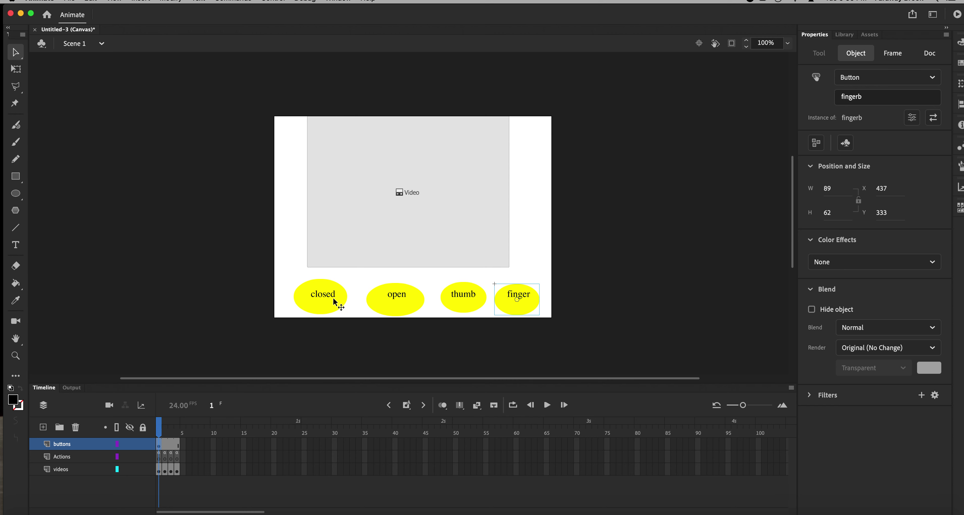
- Apply the HTML5 Canvas "Click to Go to Frame and Stop" code snippet to the closedb button, with gotoAndStop(0) as its target
click(161, 445)
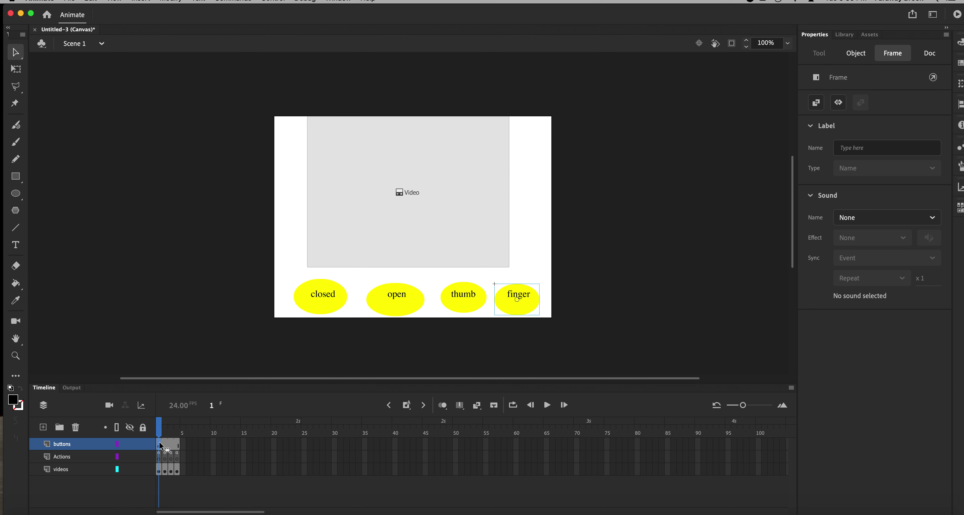
click(323, 359)
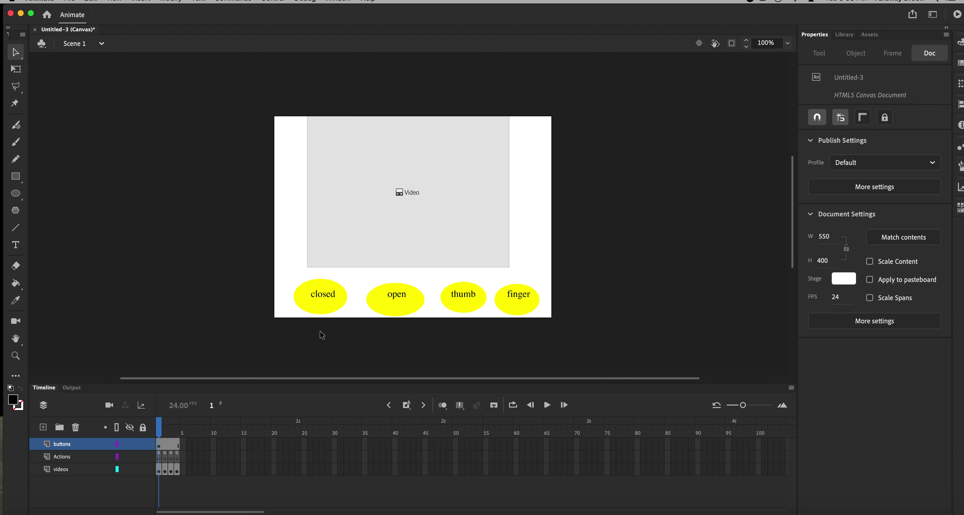
click(321, 297)
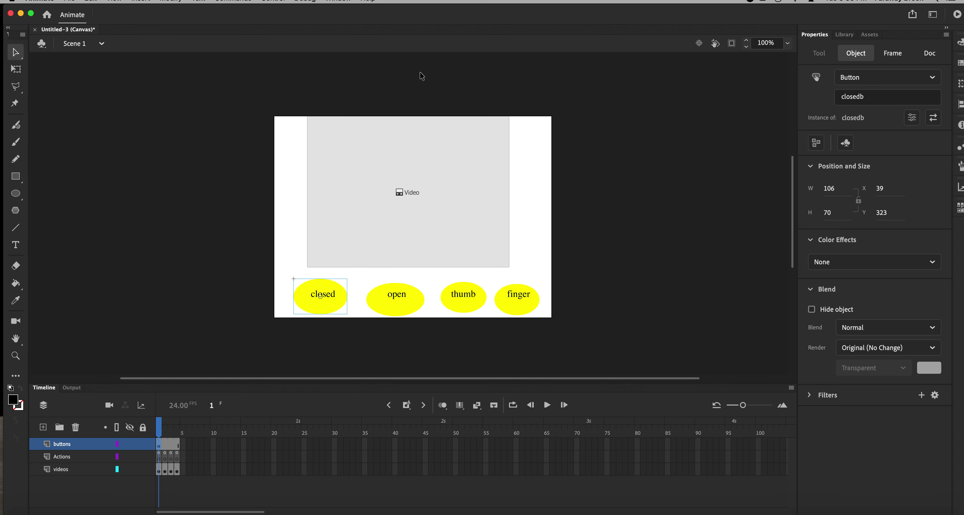
click(339, 2)
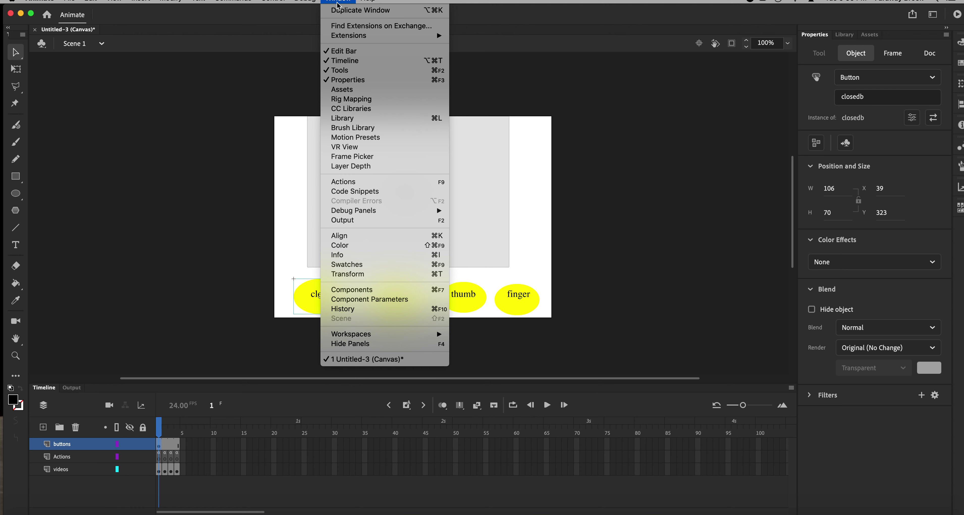
click(359, 192)
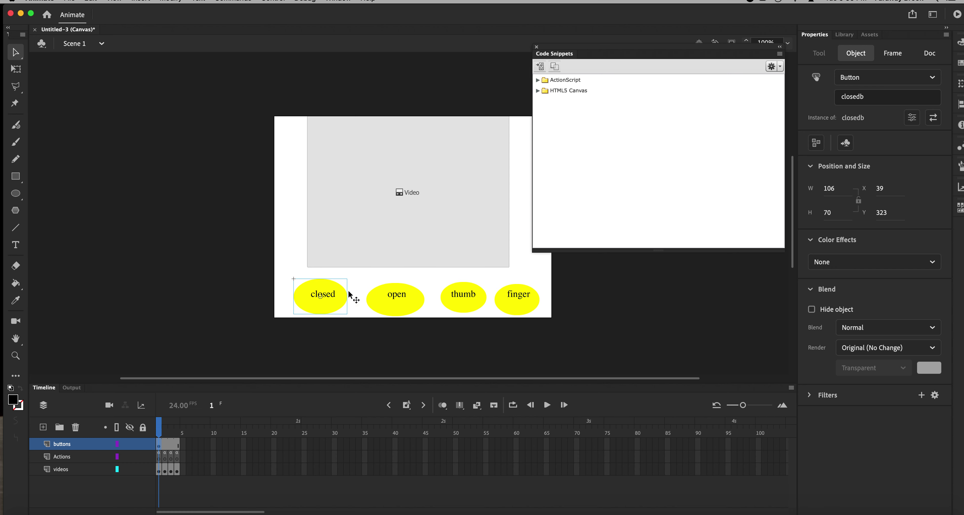
click(538, 91)
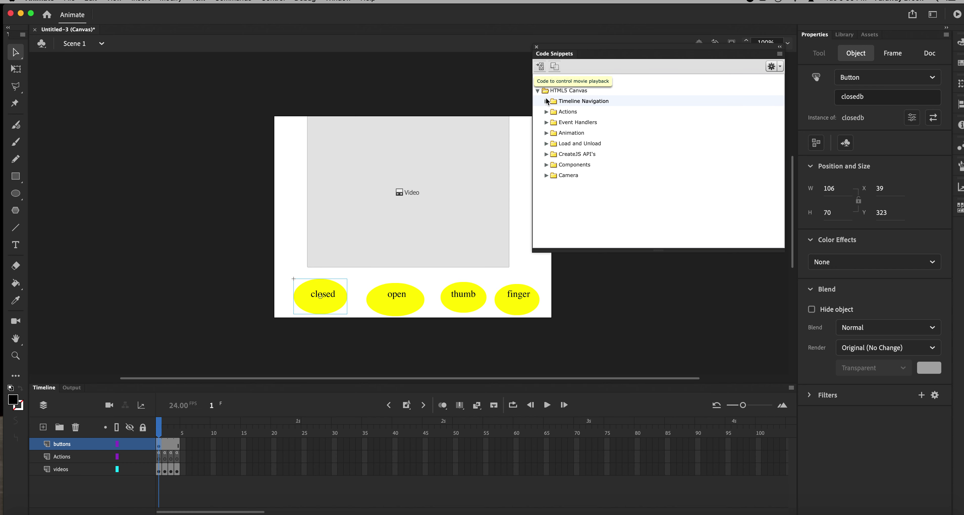
click(546, 101)
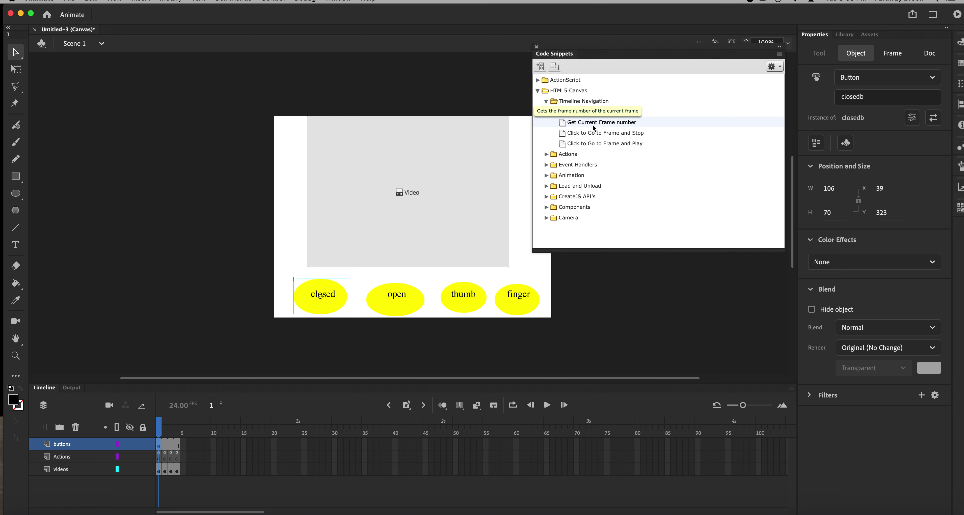
double_click(607, 134)
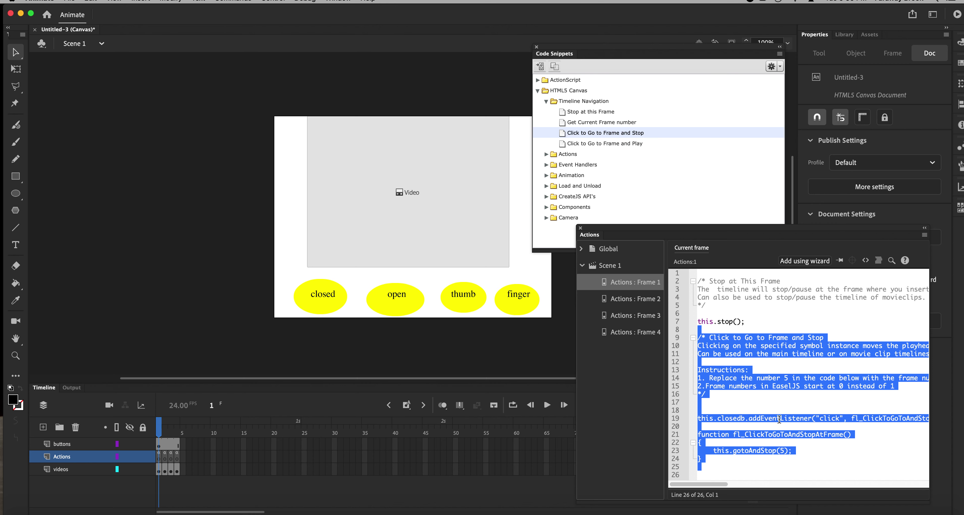
click(785, 452)
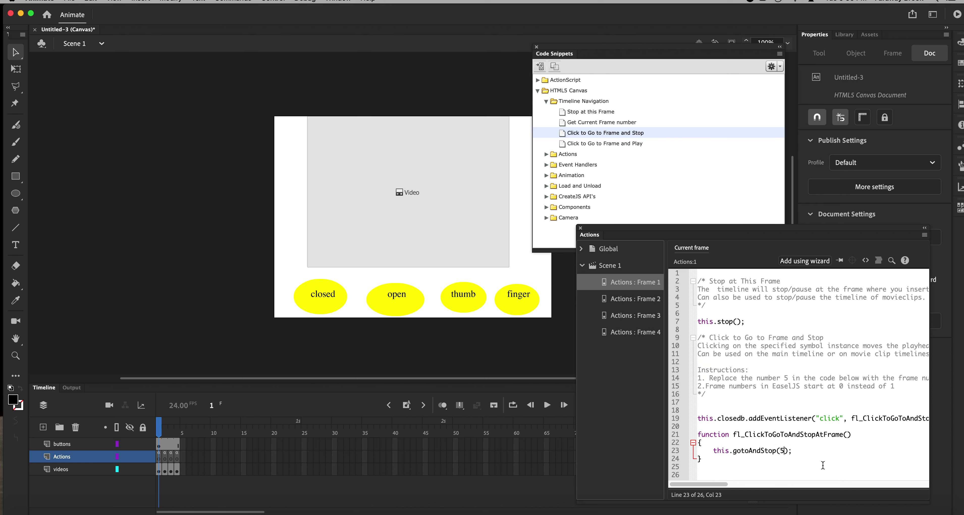
key(BackSpace)
- Add the "Click to Go to Frame and Stop" snippet to the openb button and set its target to gotoAndStop(1)
click(397, 303)
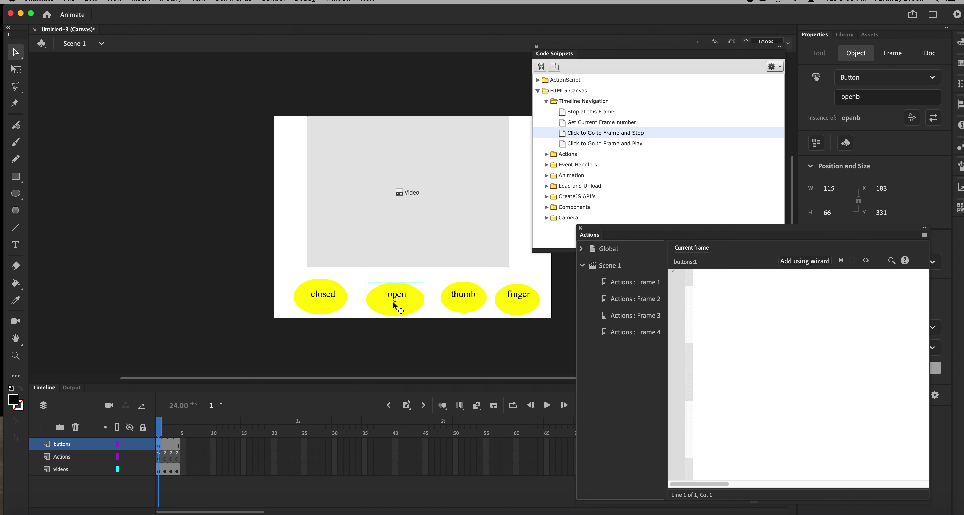
double_click(563, 134)
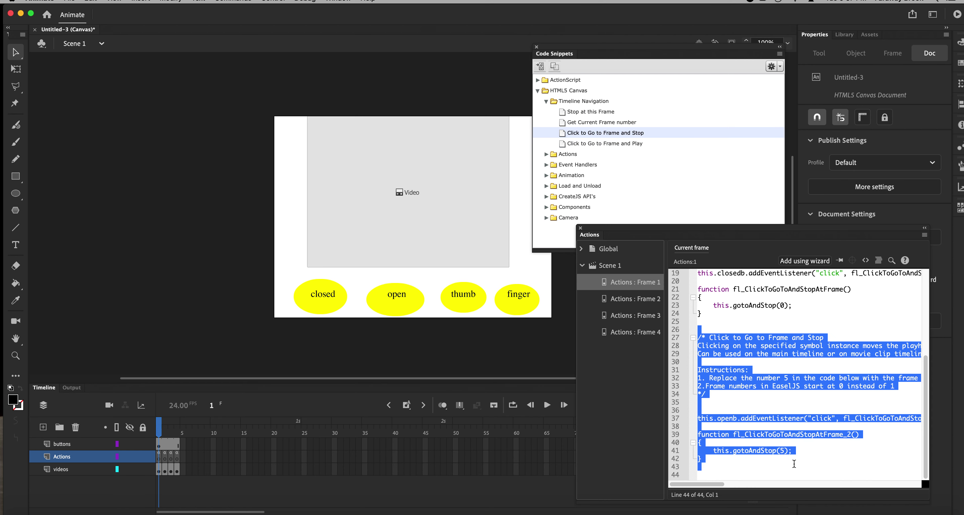
click(787, 453)
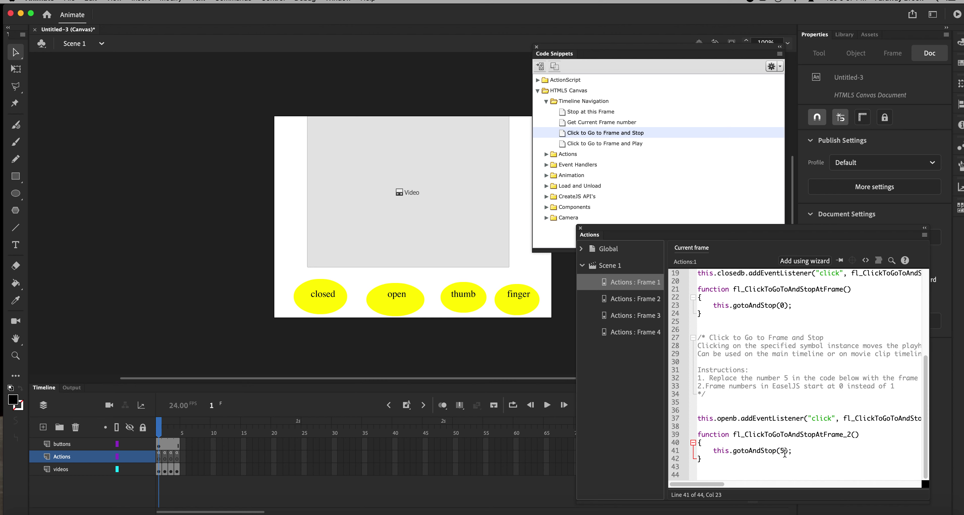
key(BackSpace)
- Add the "Click to Go to Frame and Stop" snippet to the thumbb button and set its target to gotoAndStop(2)
click(464, 299)
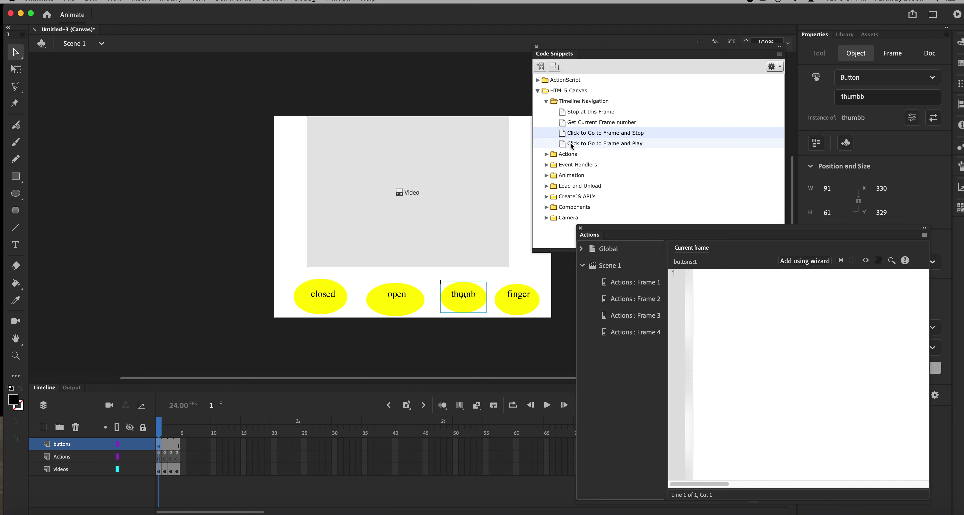
click(563, 134)
click(564, 134)
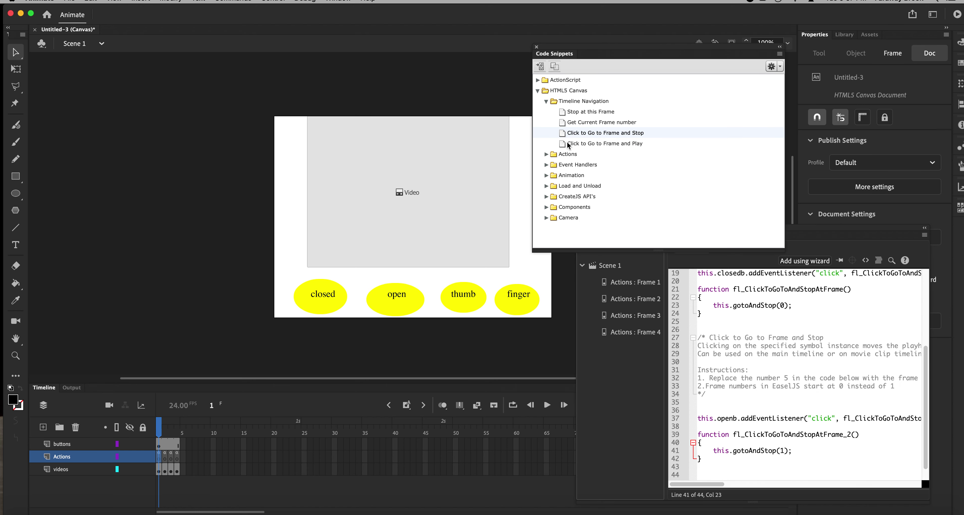
click(783, 452)
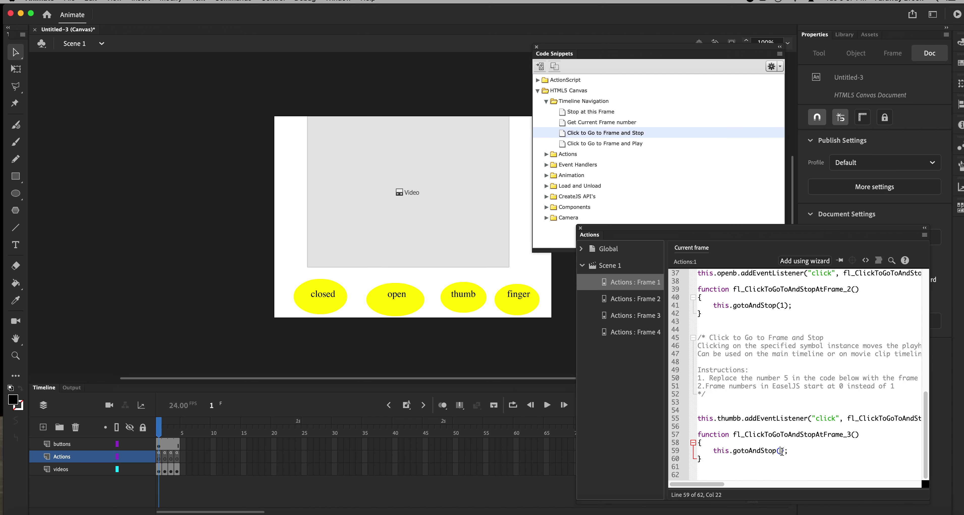
- Add the "Click to Go to Frame and Stop" snippet to the fingerb button and set its target to gotoAndStop(3)
click(523, 301)
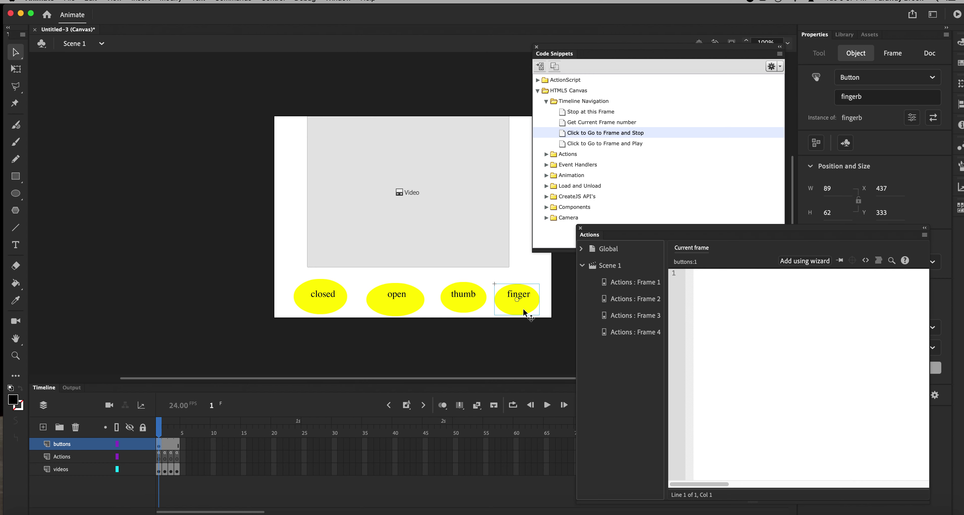
click(573, 134)
double_click(574, 134)
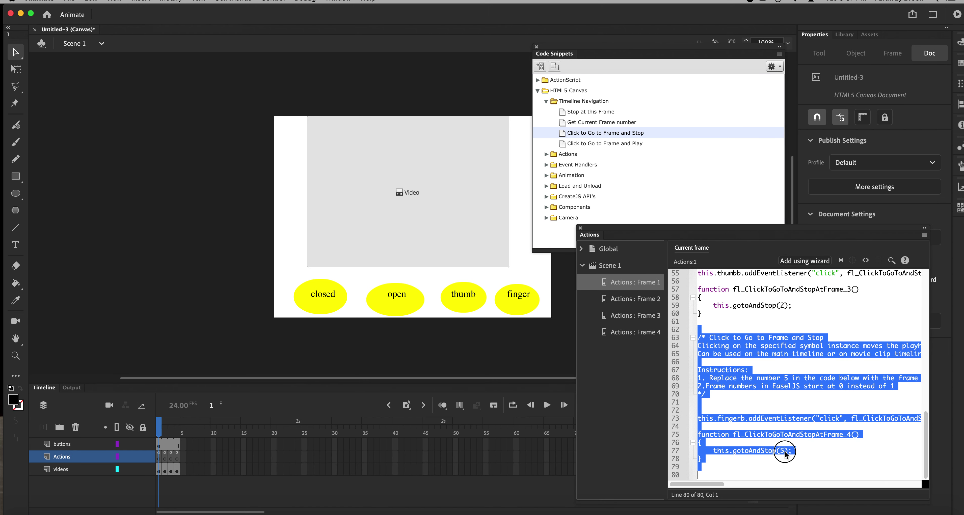
click(788, 453)
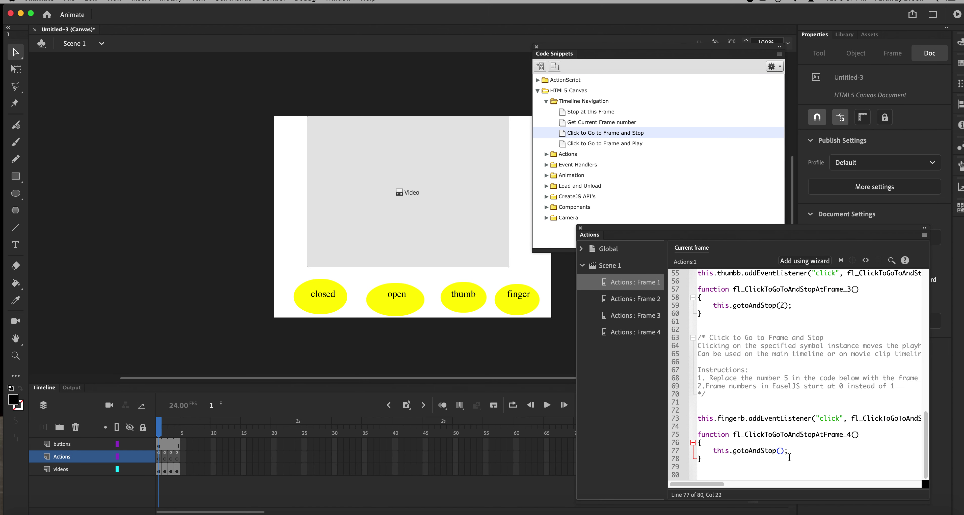
text(3)
- Test the movie in the browser and try the open, thumb and finger buttons to check the video switching
drag(925, 419, 929, 272)
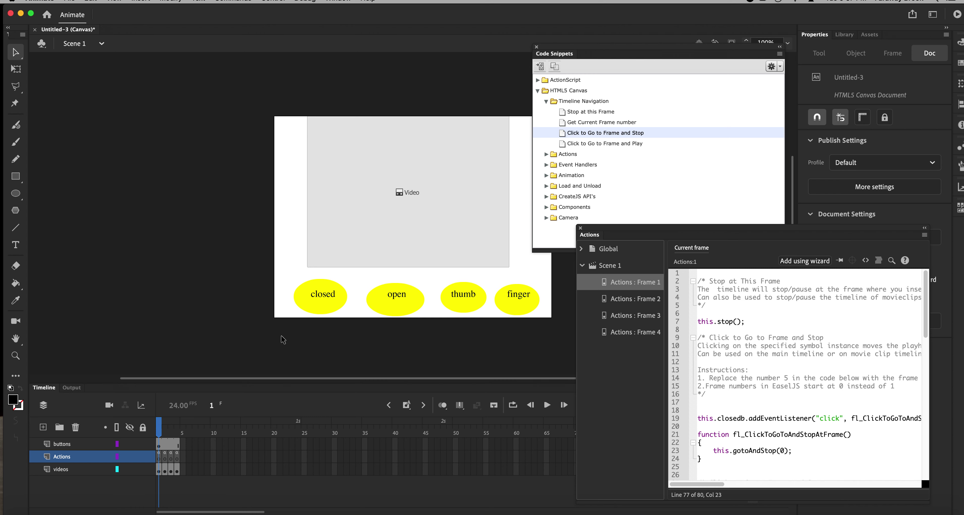
key(super+Return)
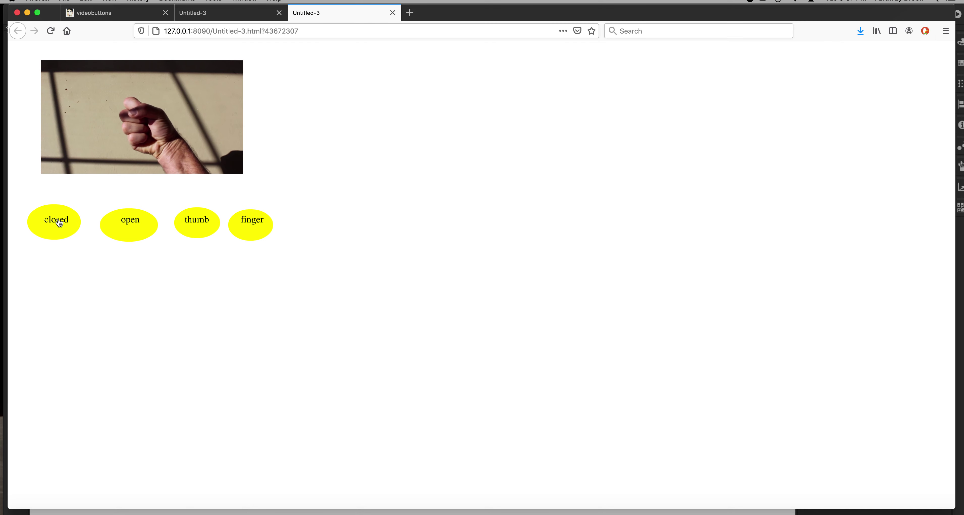
click(130, 221)
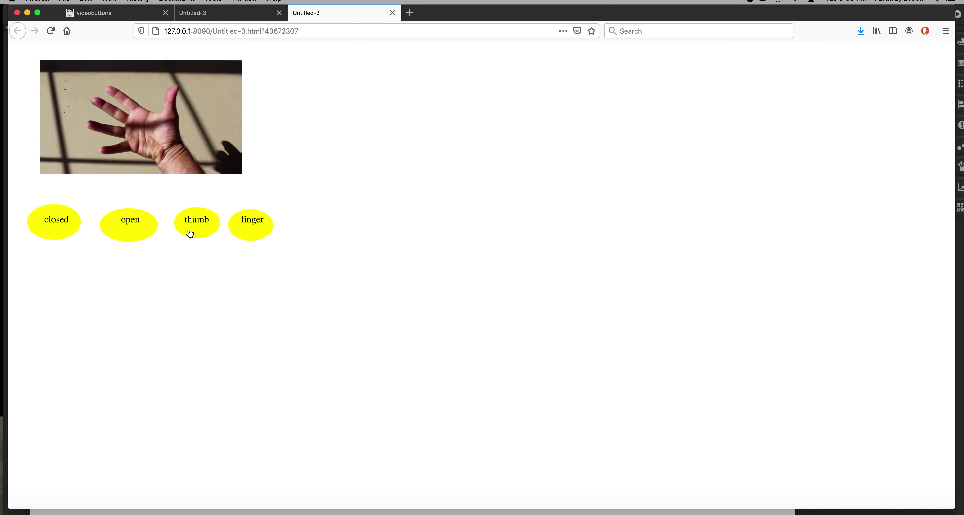
click(201, 222)
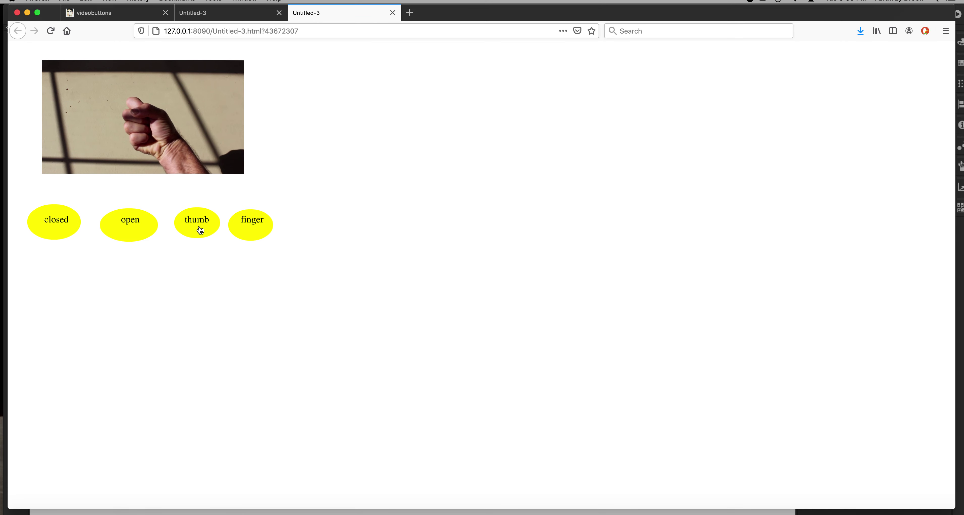
click(253, 221)
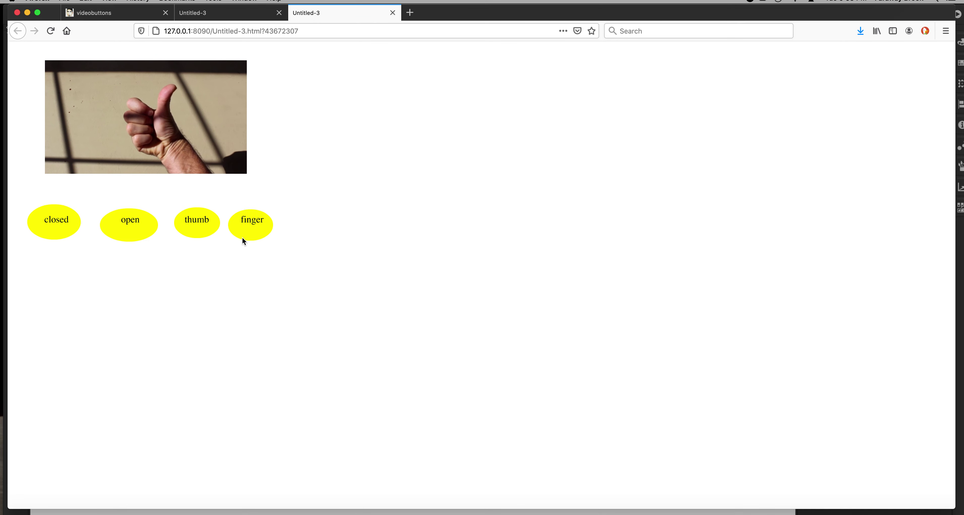
click(217, 226)
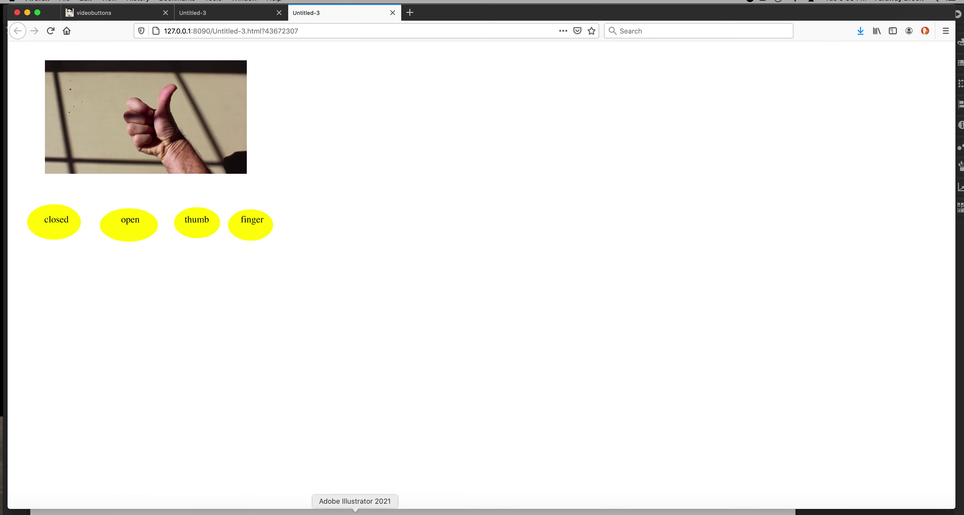
- Return to Animate and swap the targets in frame 1's script: gotoAndStop(3) for thumbb and gotoAndStop(2) for fingerb
click(386, 513)
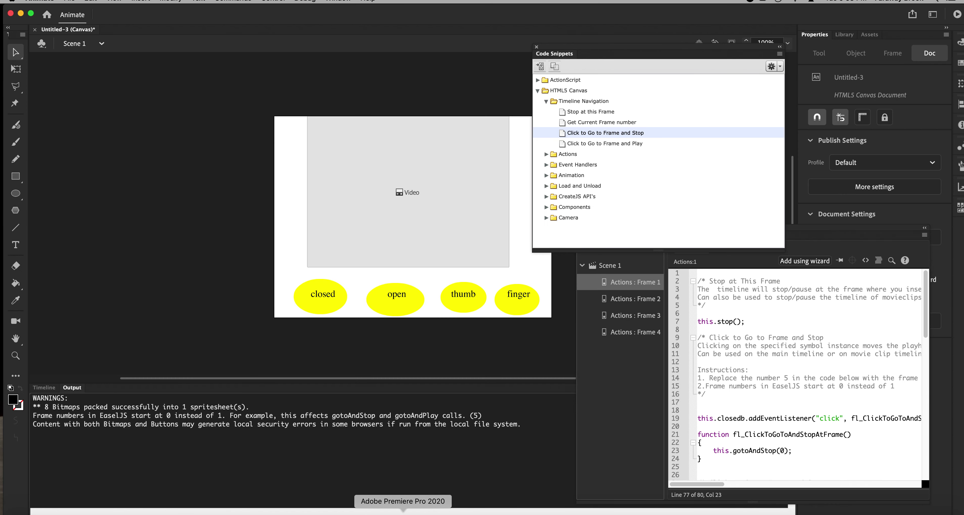
click(464, 298)
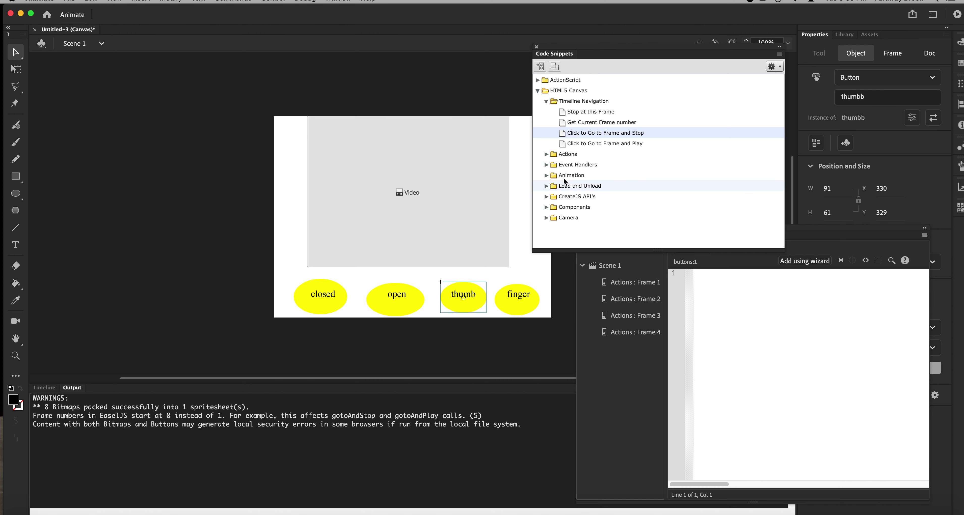
click(623, 286)
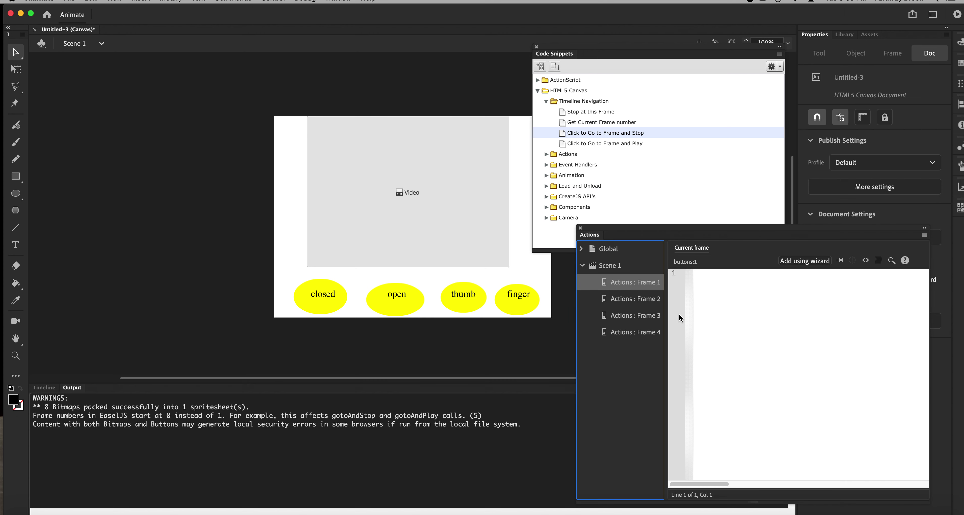
scroll(785, 426, down, 10)
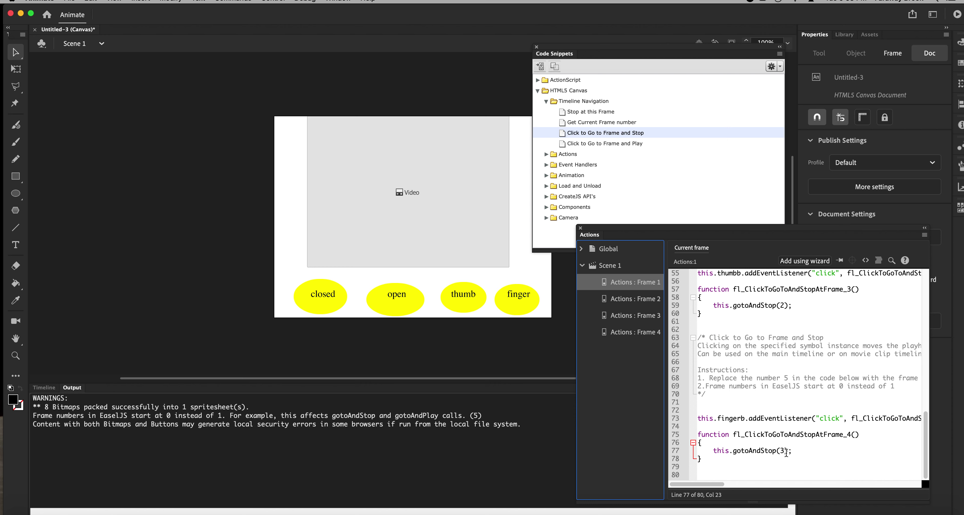
click(785, 306)
key(BackSpace)
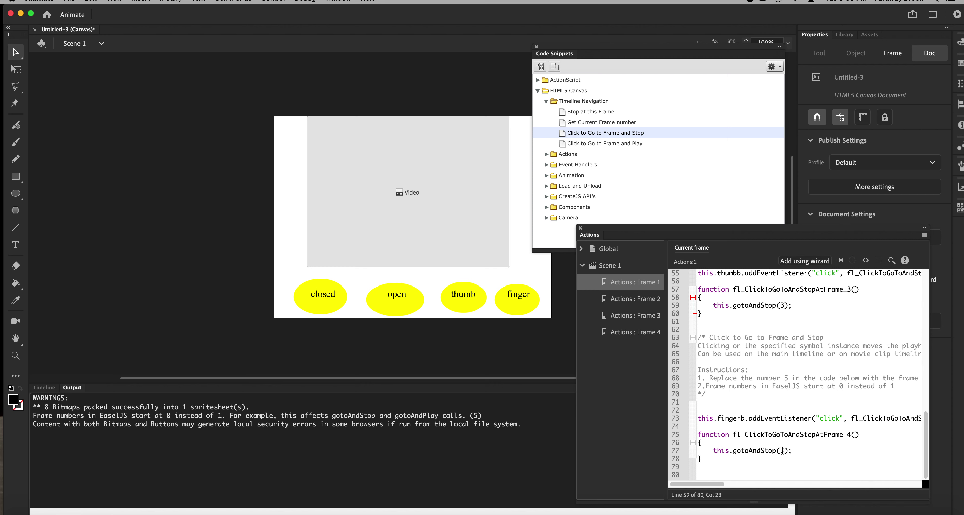
drag(785, 451, 780, 451)
click(803, 457)
- Test the movie in the browser again and try the thumb, finger, open and closed buttons to check the corrected video switching
key(super+Return)
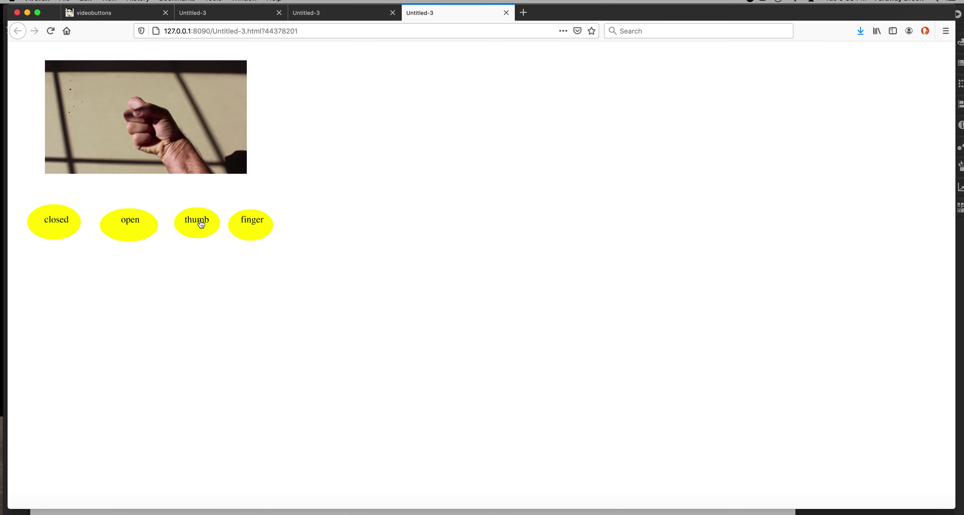
click(254, 221)
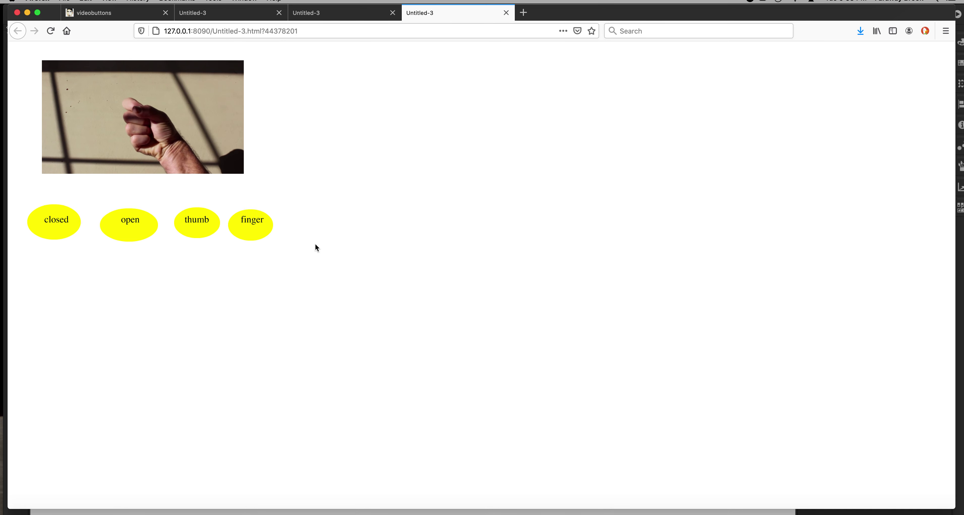
click(130, 222)
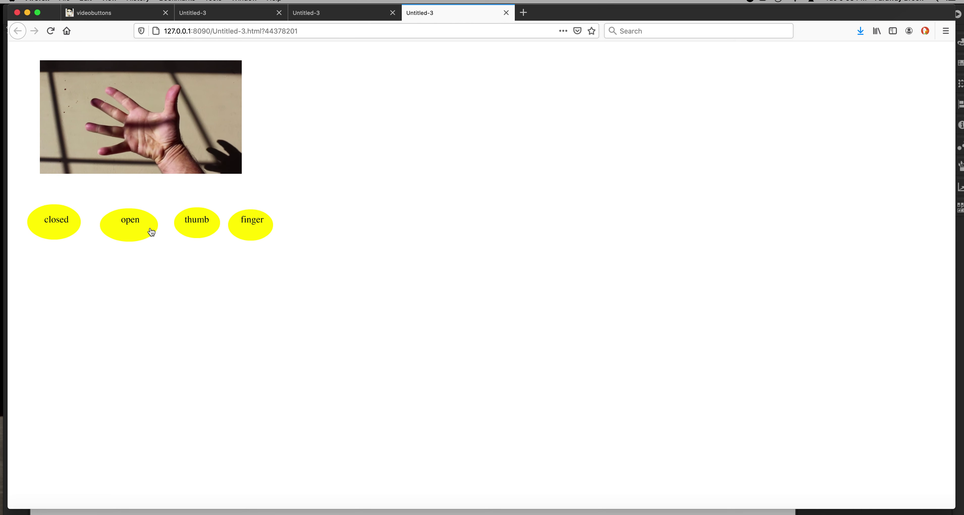
click(58, 223)
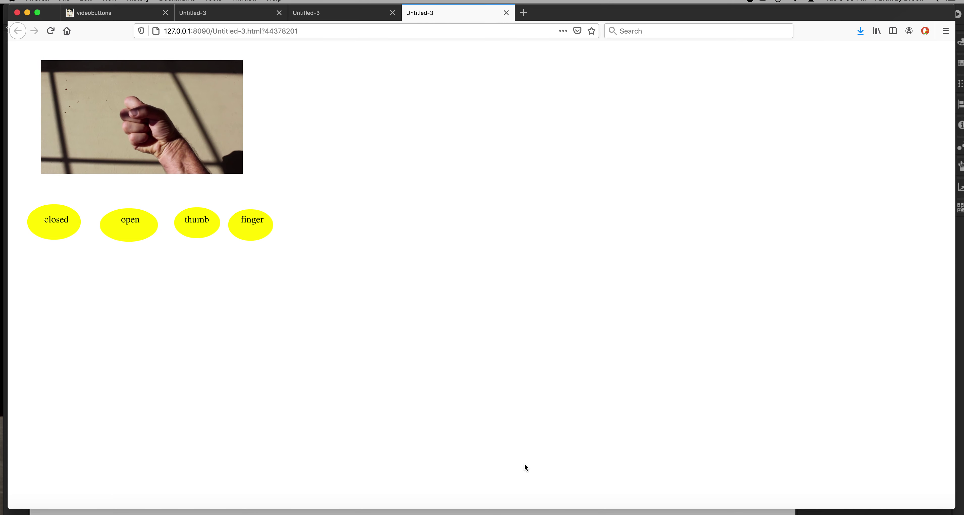
- Return to Animate, close Code Snippets and Actions, and bring the timeline back into view
click(387, 512)
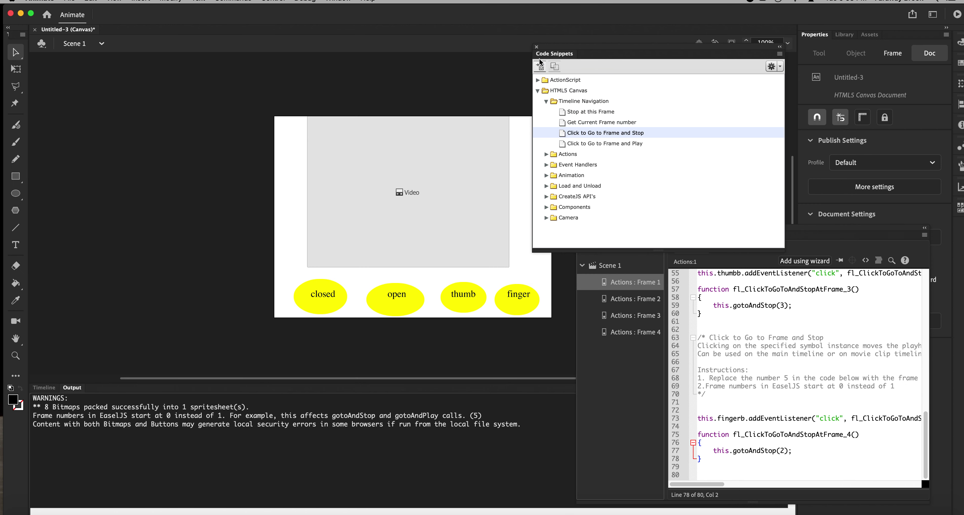
click(536, 47)
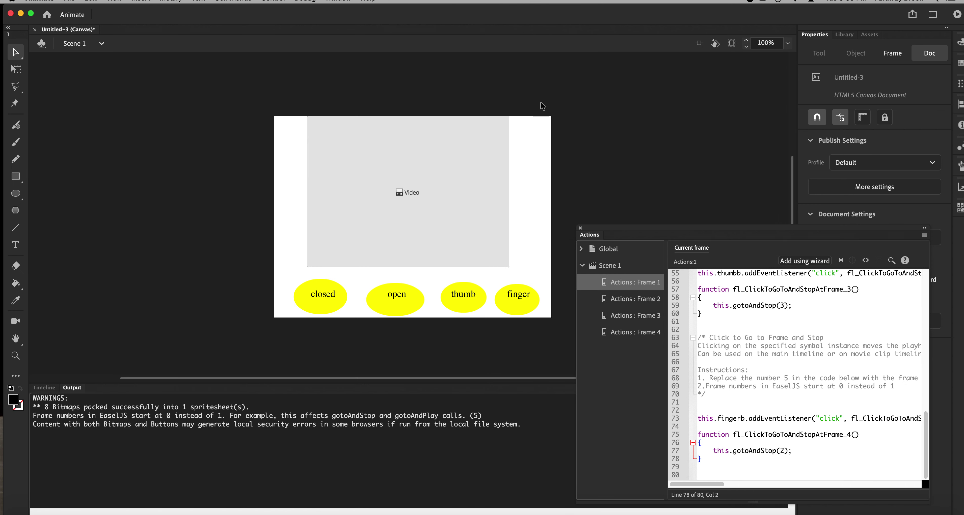
click(581, 228)
click(55, 389)
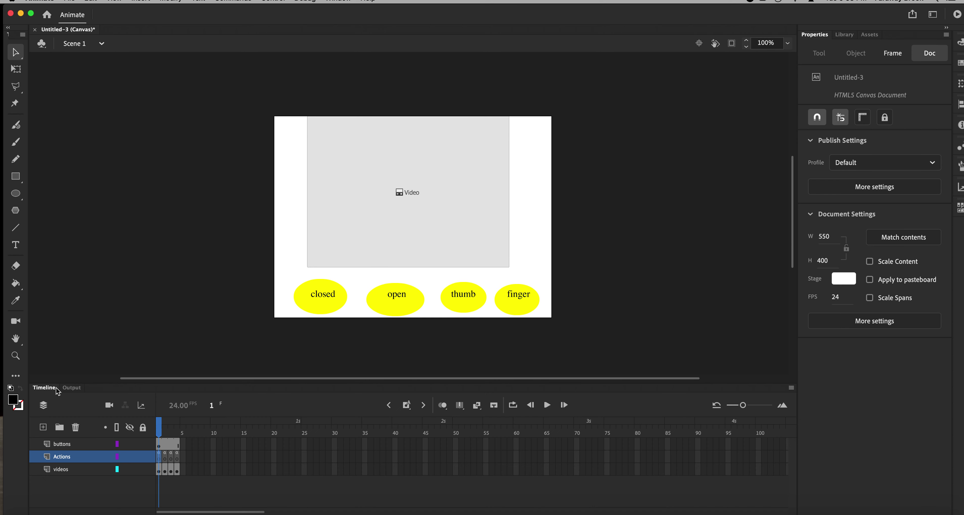
- In the publish settings, name the output hand and save hand.js to the untitled folder that holds the videos
click(70, 2)
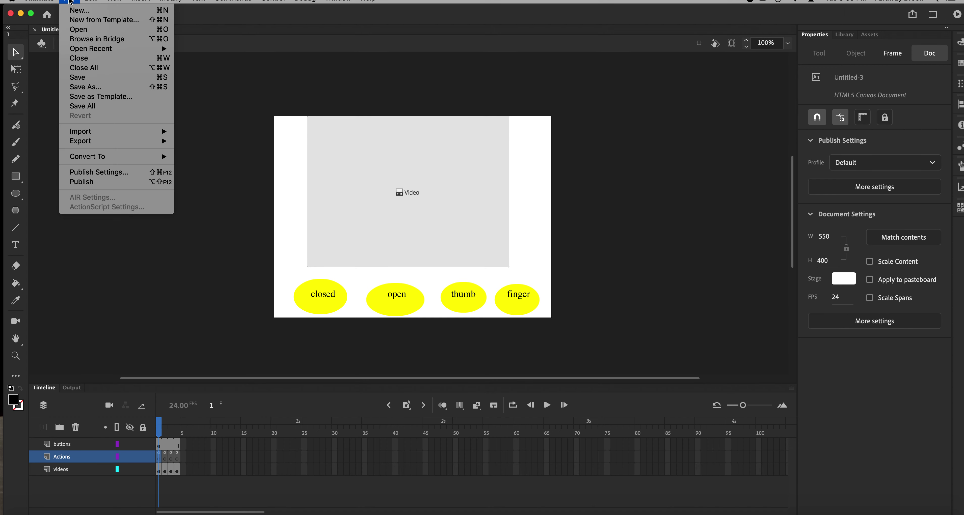
click(106, 174)
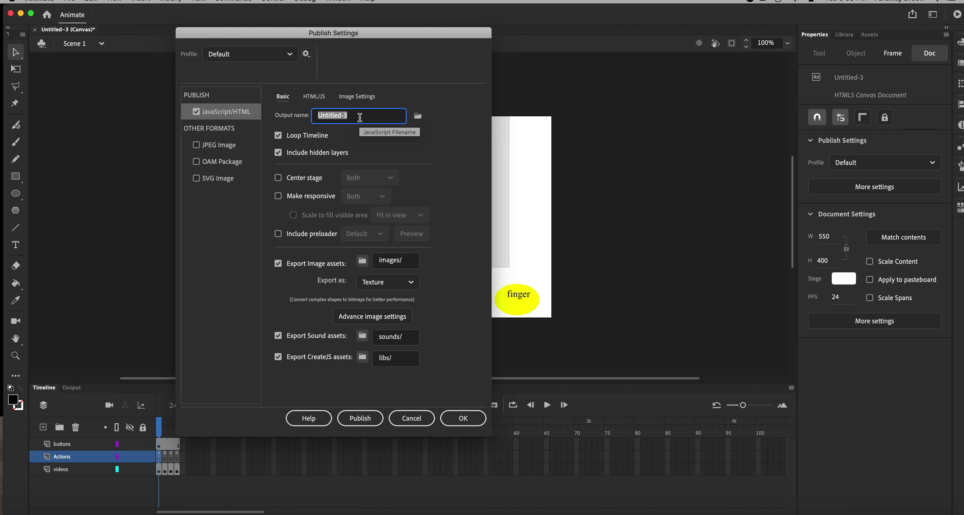
text(hand)
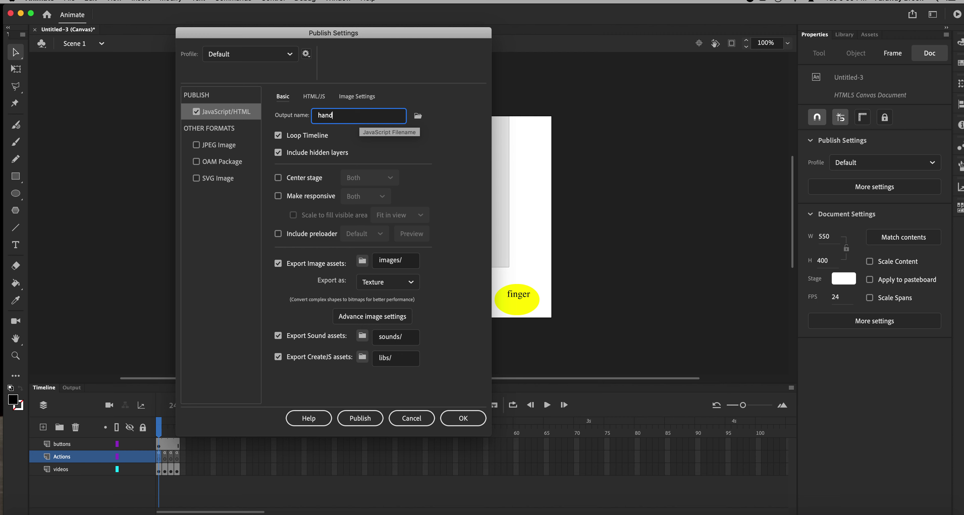
click(418, 117)
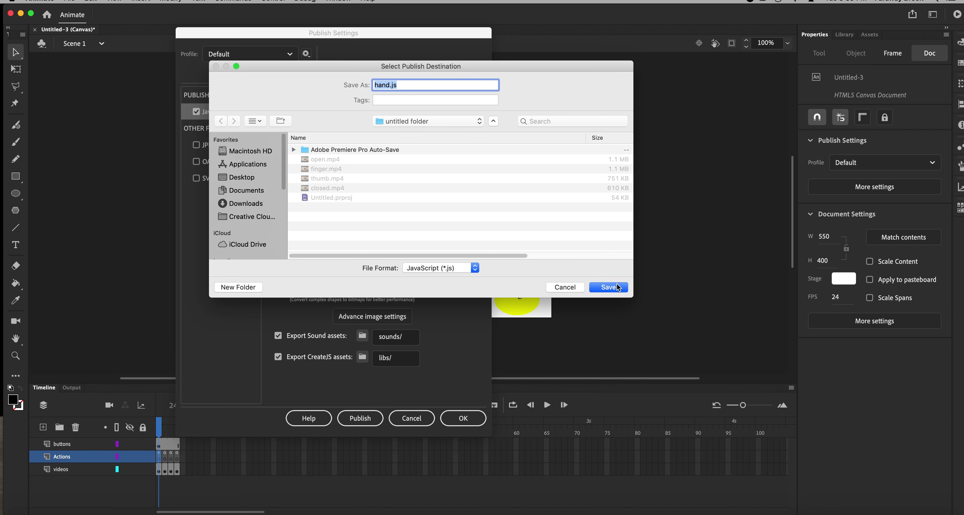
click(608, 287)
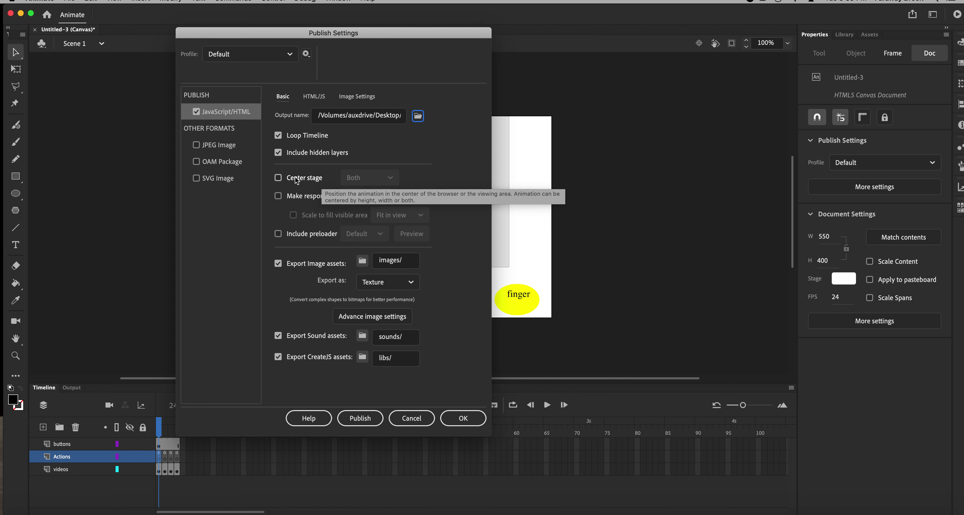
- Enable centring the stage, responsive sizing in both directions, scaling to fill the visible area with Fit in view, and the default preloader
click(278, 178)
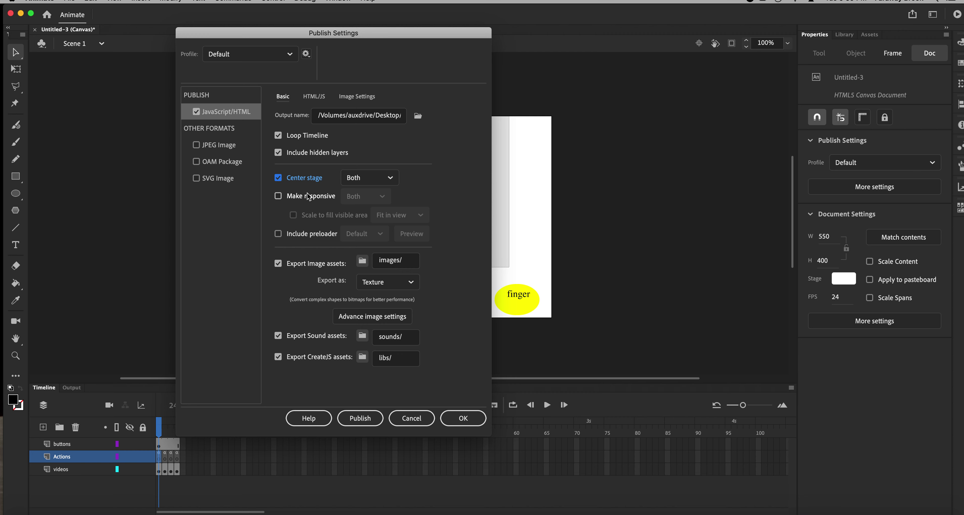
click(279, 197)
click(354, 197)
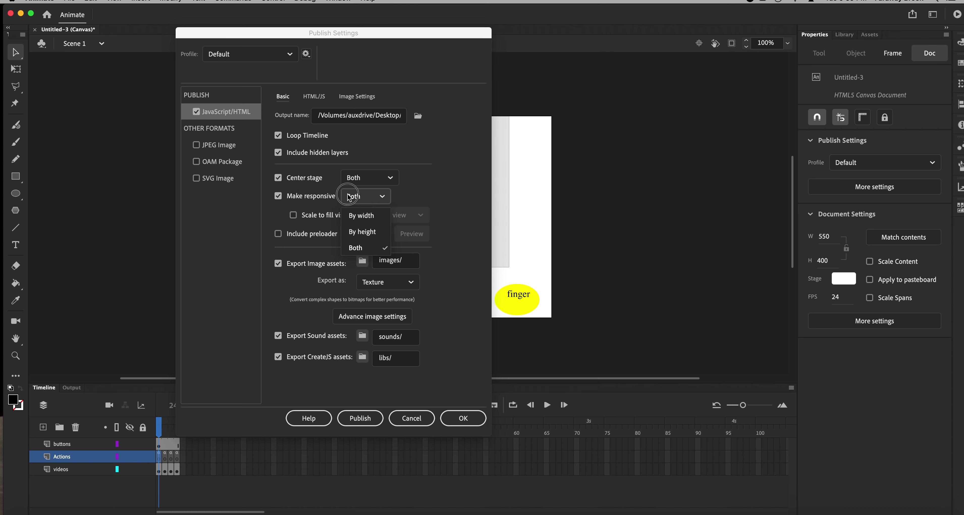
click(306, 193)
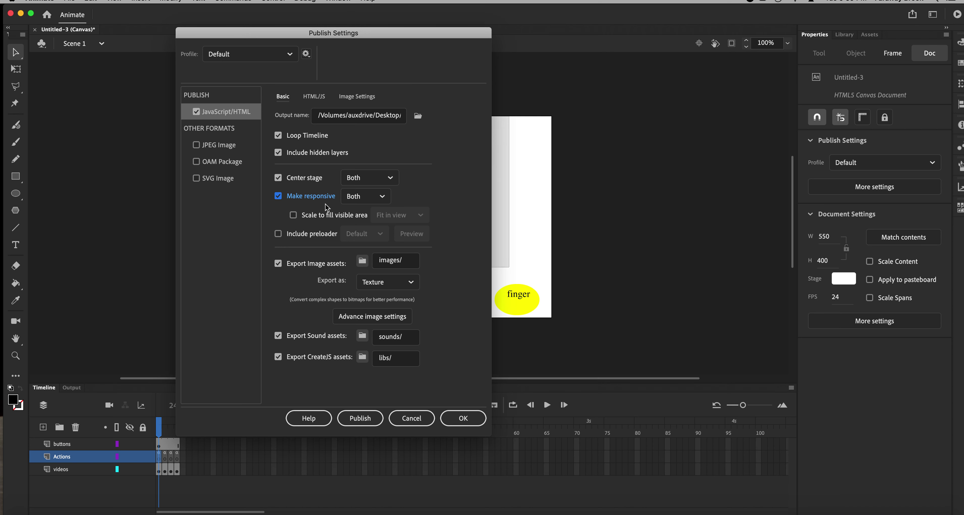
click(293, 216)
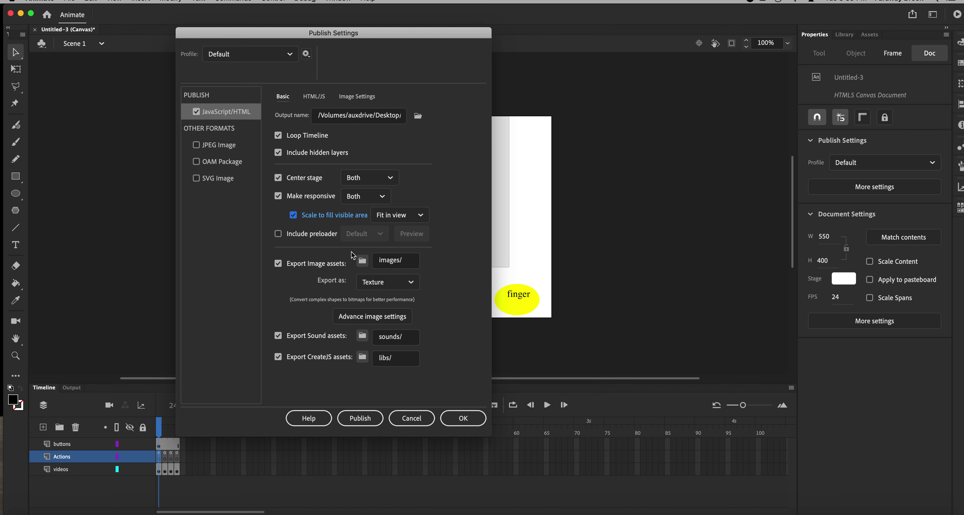
click(279, 234)
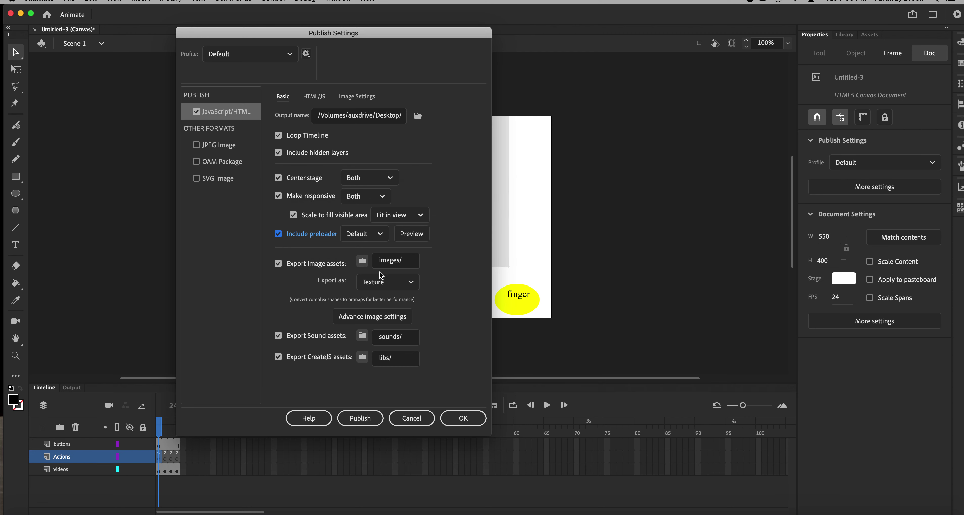
- Set the image export to Image Assets, publish the document, and accept the settings to return to the timeline
click(369, 286)
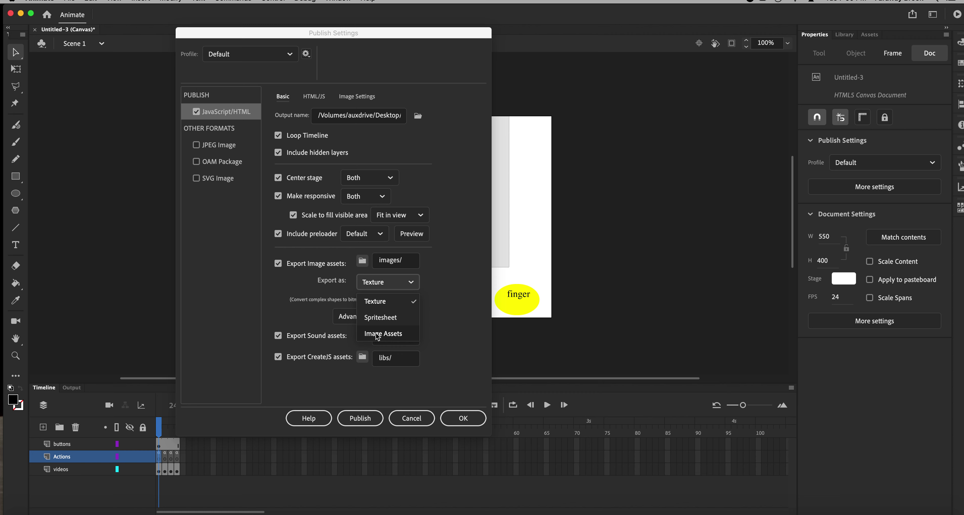
click(378, 334)
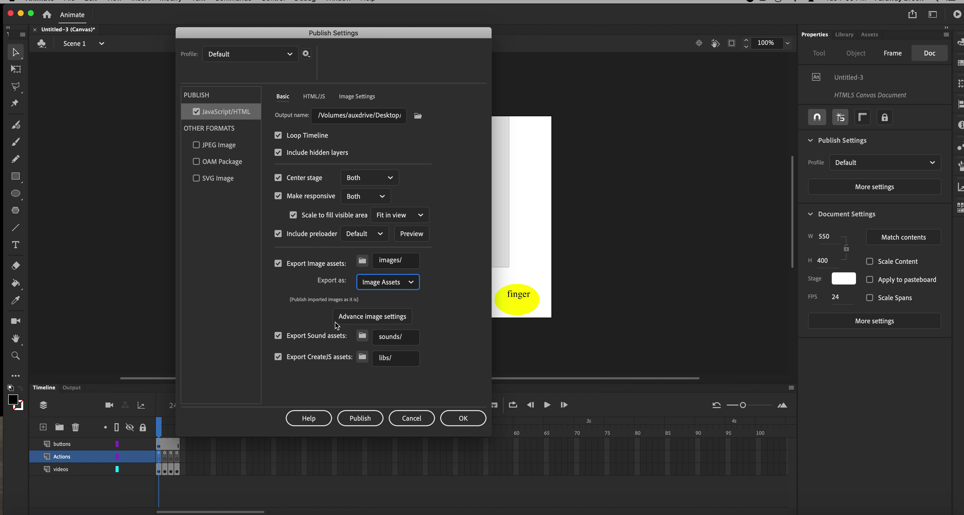
click(363, 421)
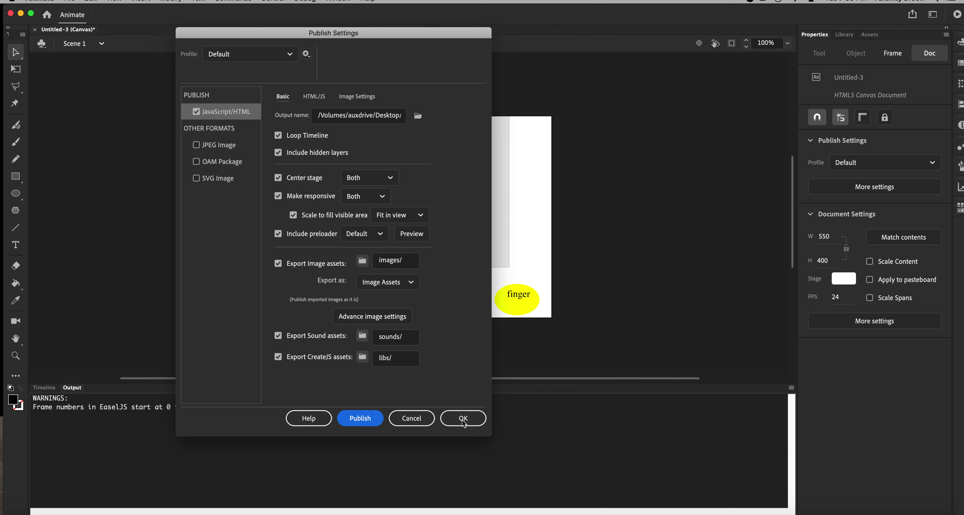
click(463, 420)
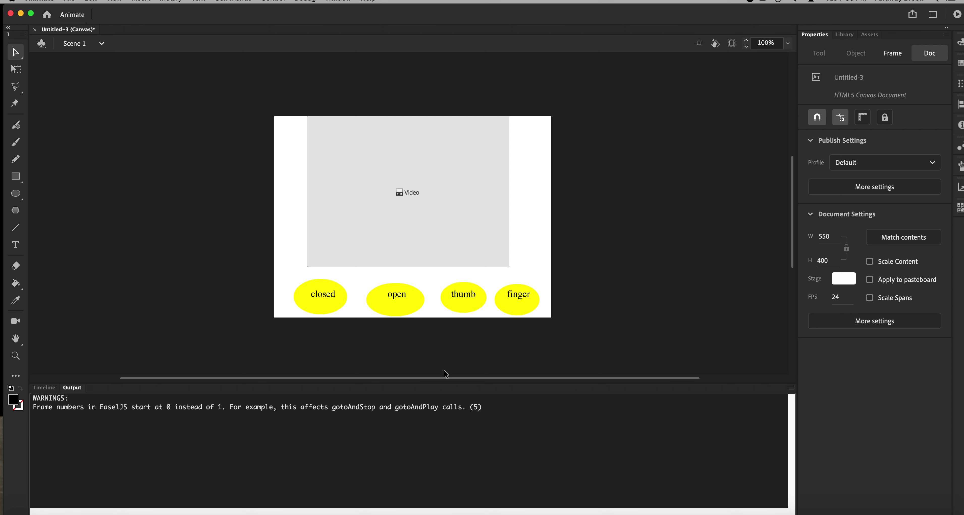
click(45, 388)
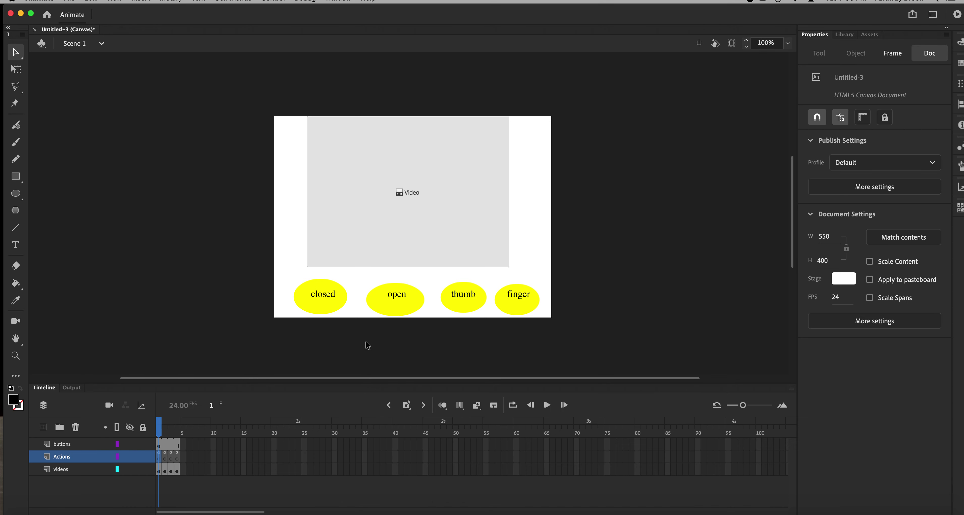